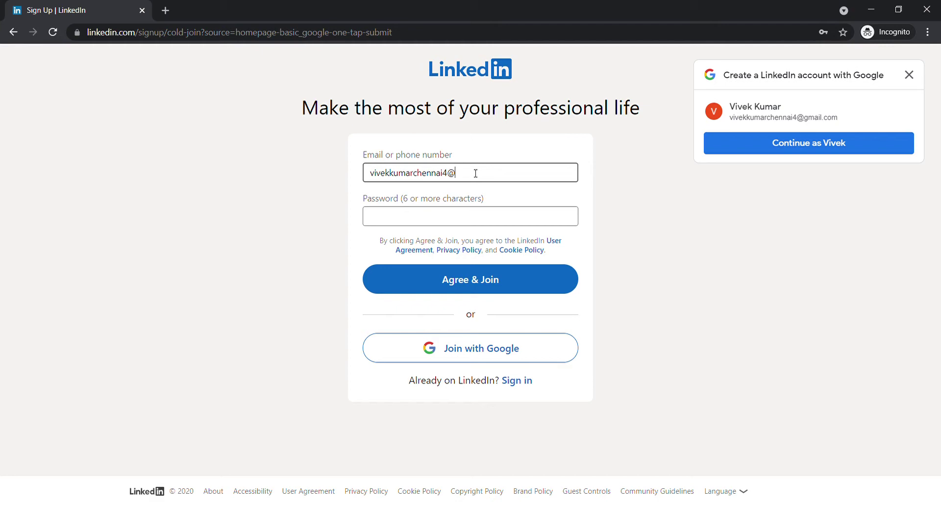
Step: Finish the Gmail address, enter the account password and submit with Agree & Join
text(gmail.com)
key(Tab)
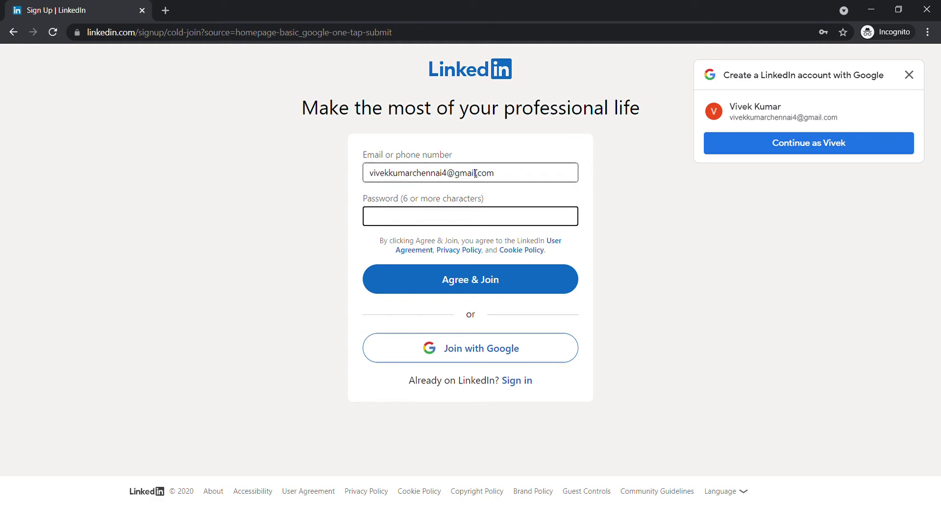
text(***********)
click(474, 277)
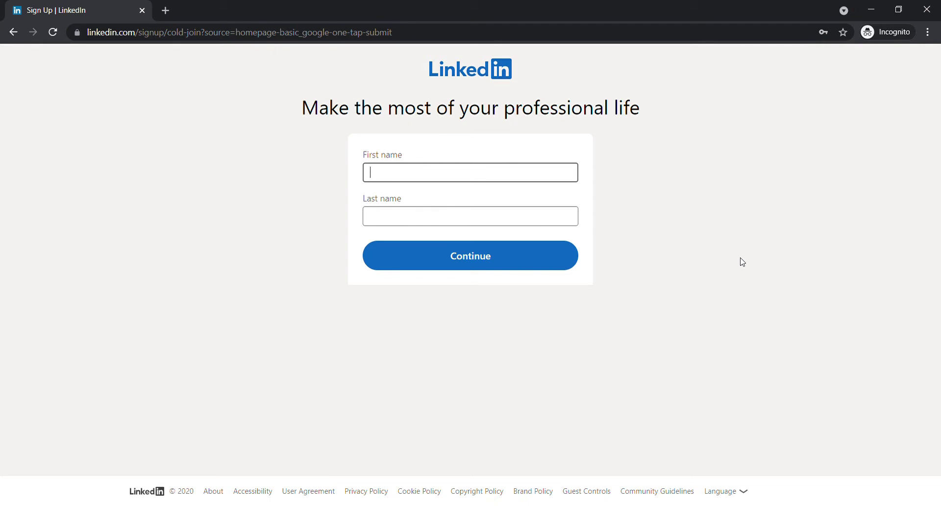
Step: Enter the user's first and last name, then pass the upright-image security check
key(Tab)
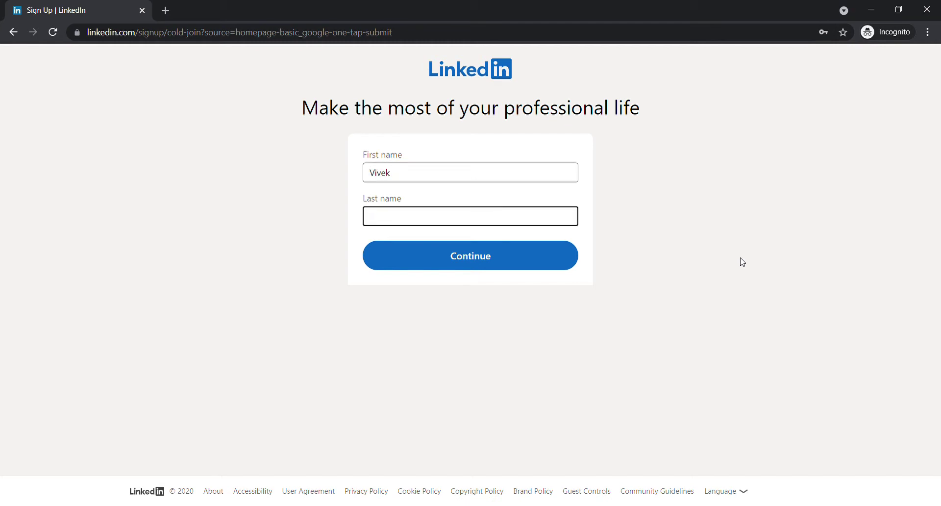
click(700, 267)
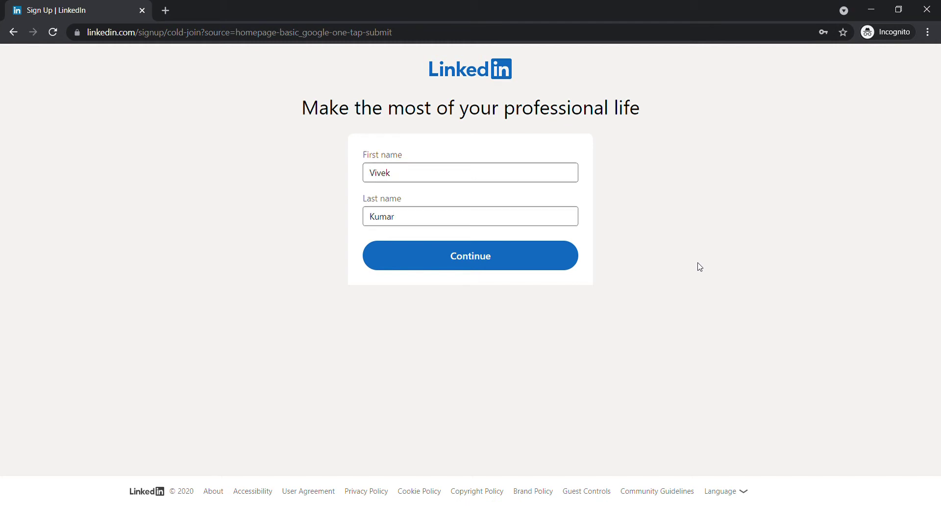
click(459, 266)
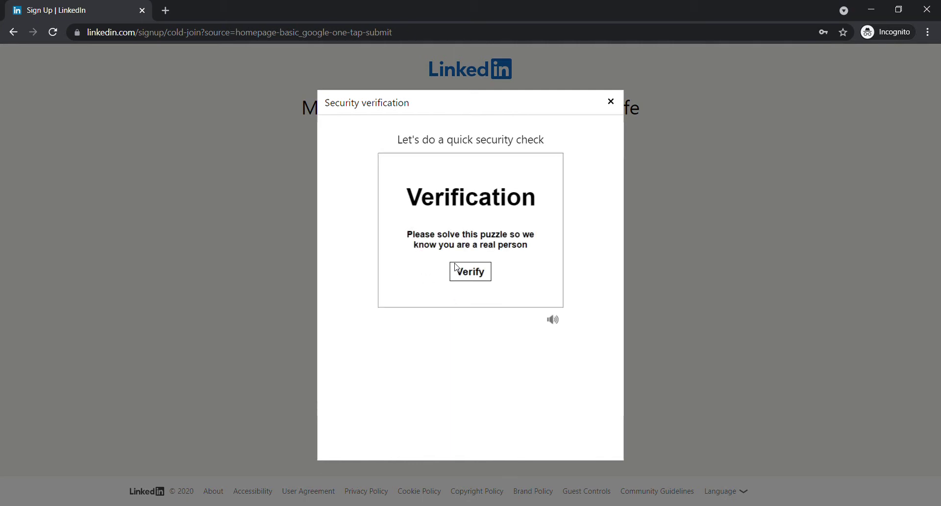
click(475, 273)
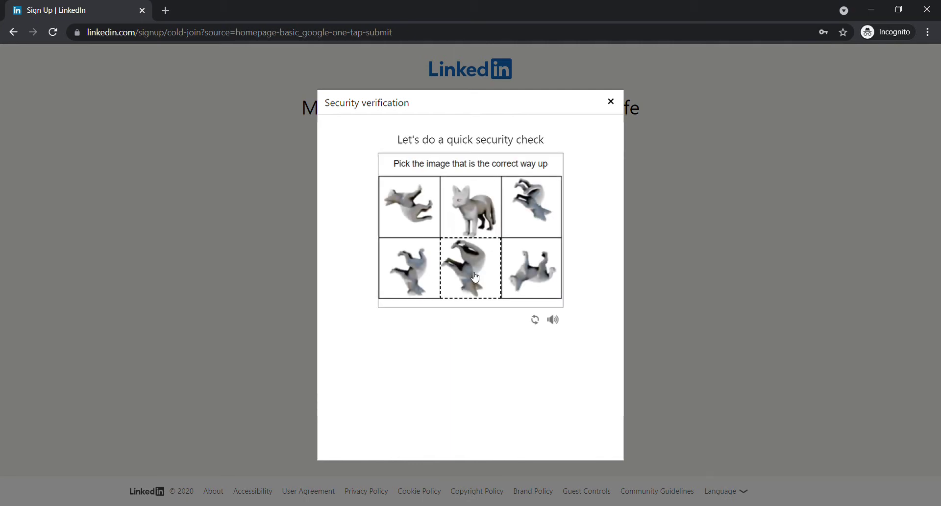
click(482, 229)
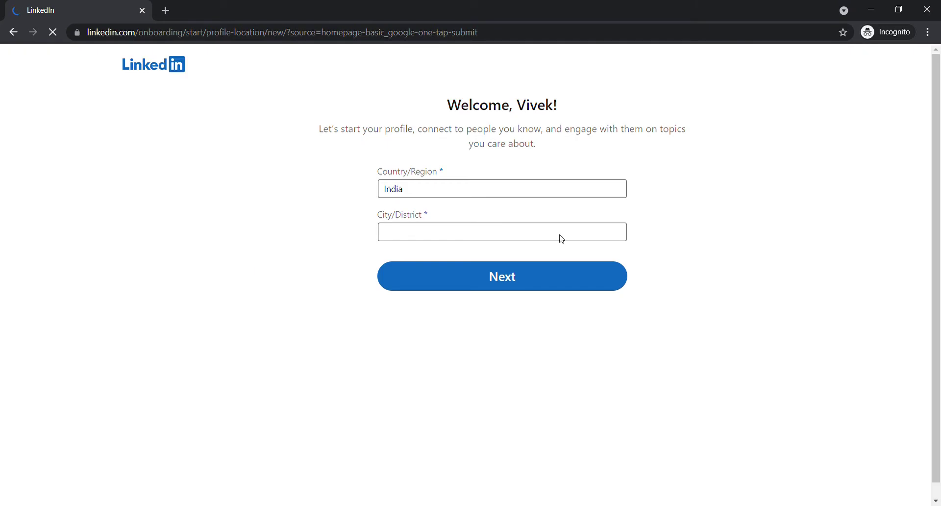
Step: Replace Madurai with Tamil Nadu, India as the city/district location and continue
click(614, 229)
click(562, 228)
text(Madu)
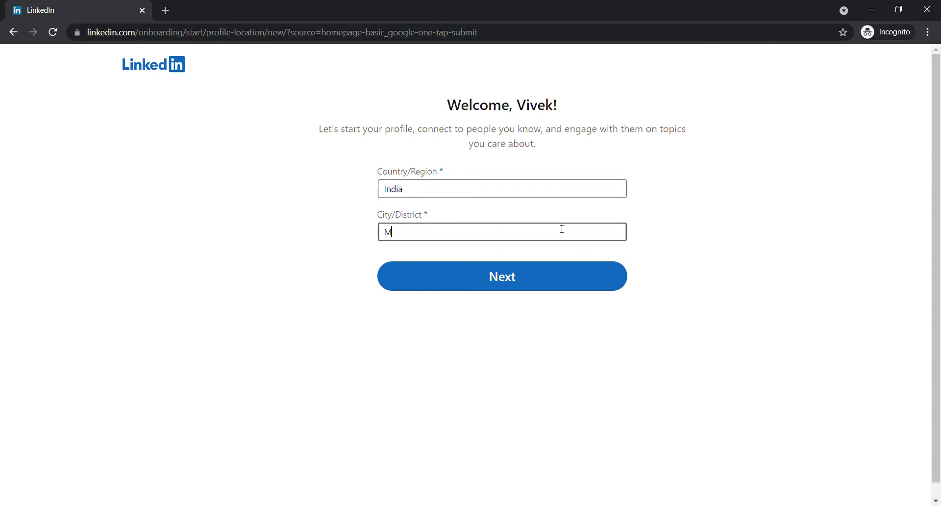
text(rai)
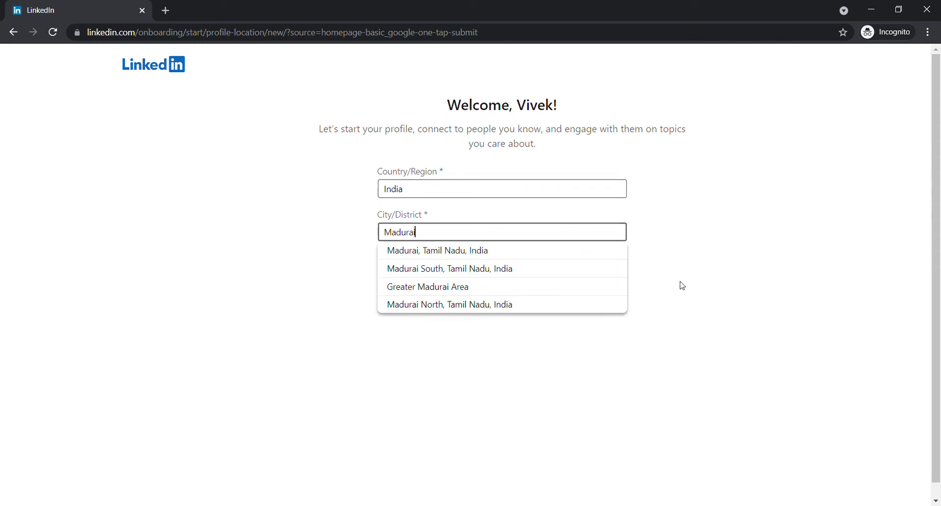
click(680, 285)
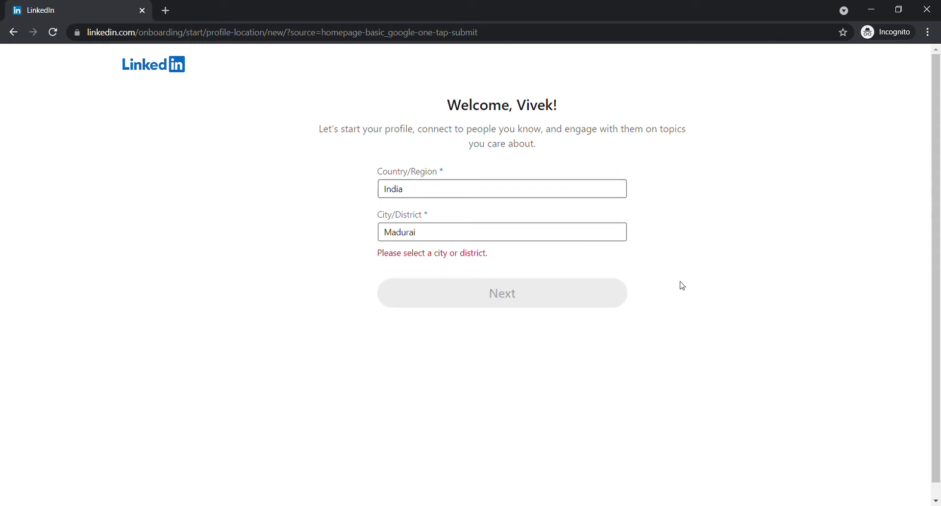
triple_click(462, 255)
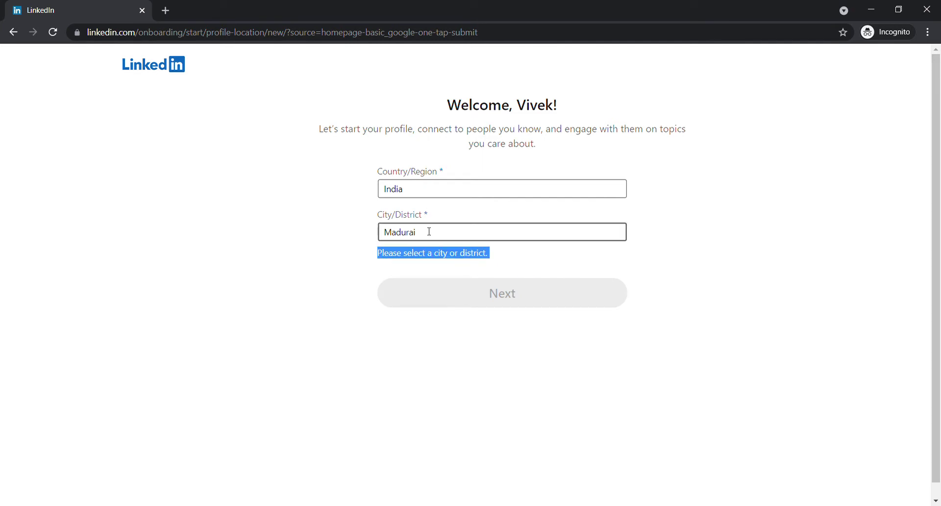
double_click(428, 231)
text(Tamil)
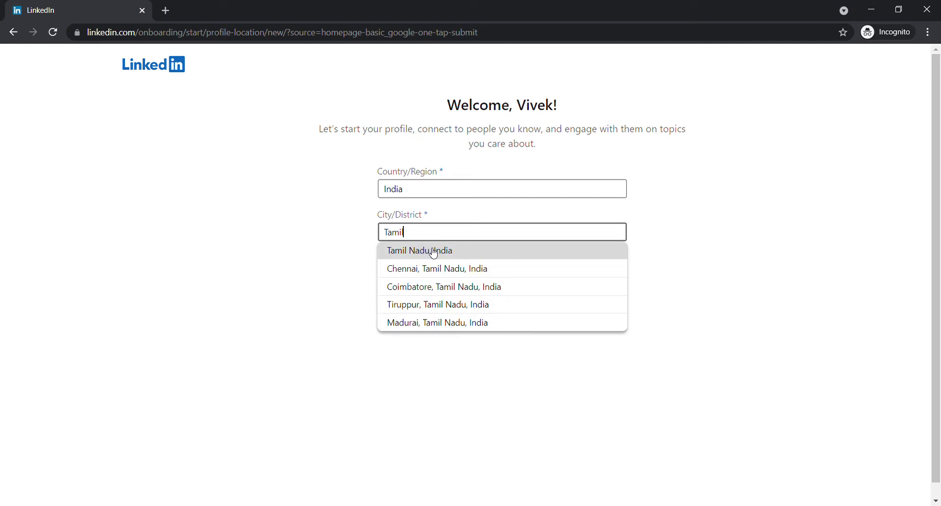
click(430, 251)
click(464, 285)
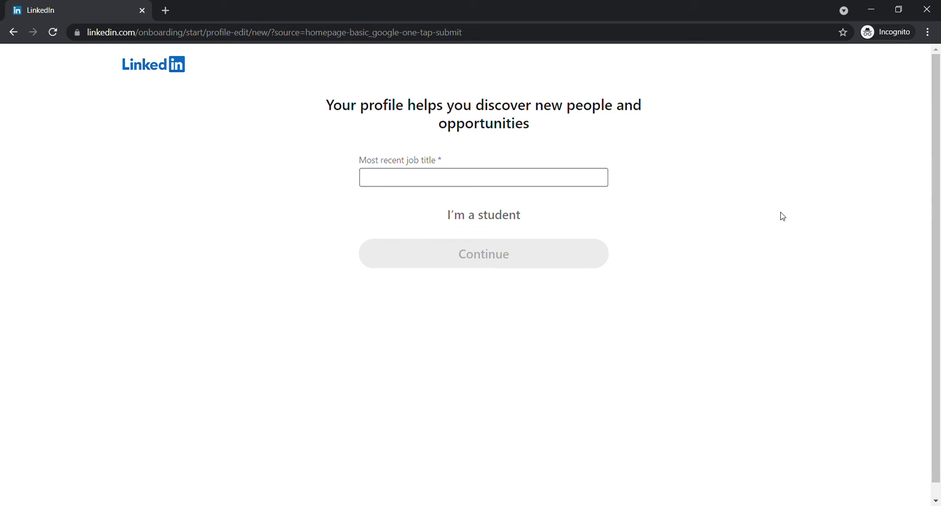
Step: Choose Digital Marketing Specialist as job title and Full-time as employment type
click(541, 187)
text(Digita)
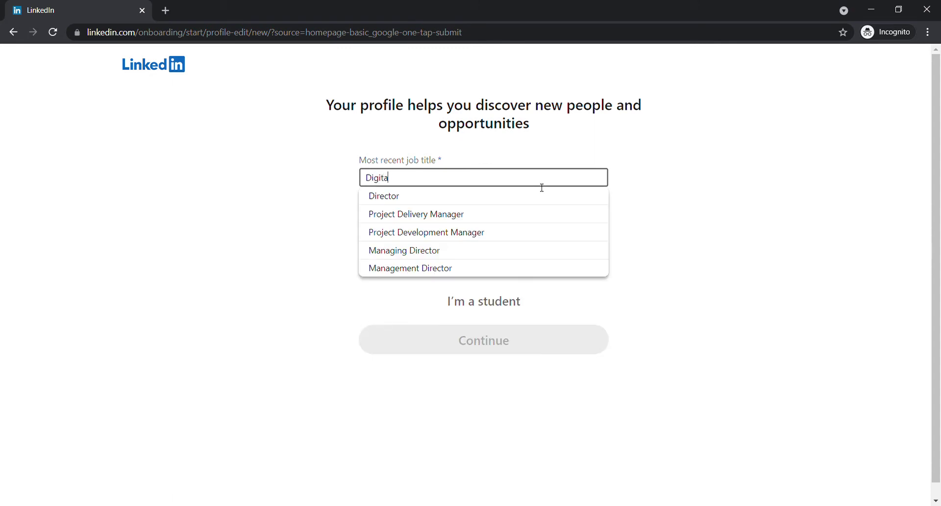
text(l Marketing)
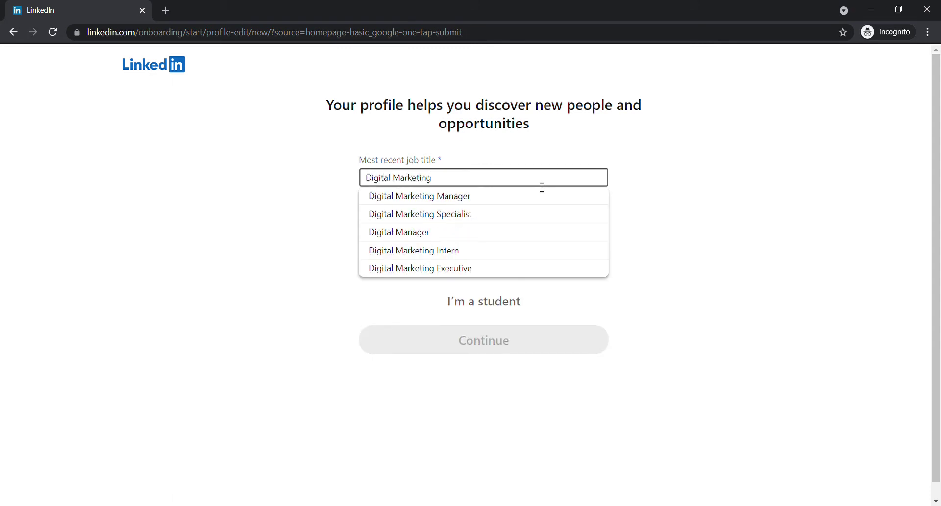
click(673, 182)
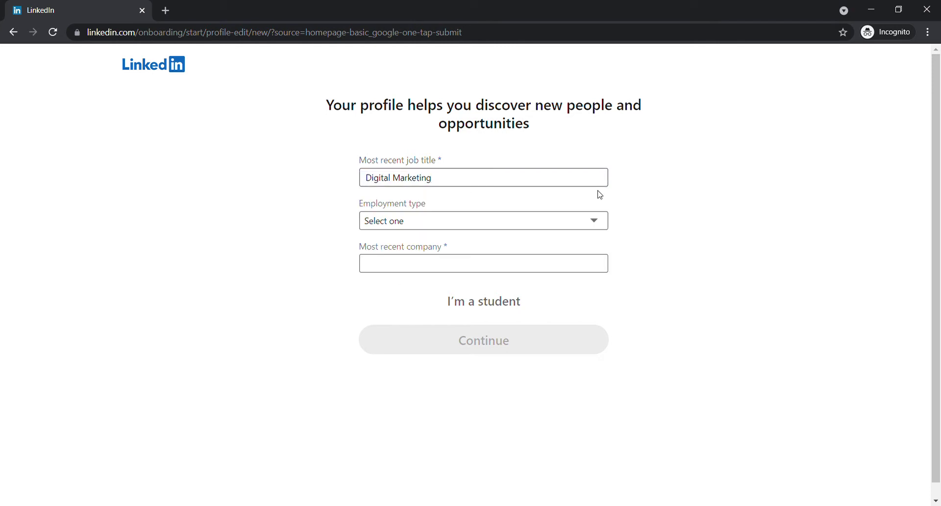
click(466, 178)
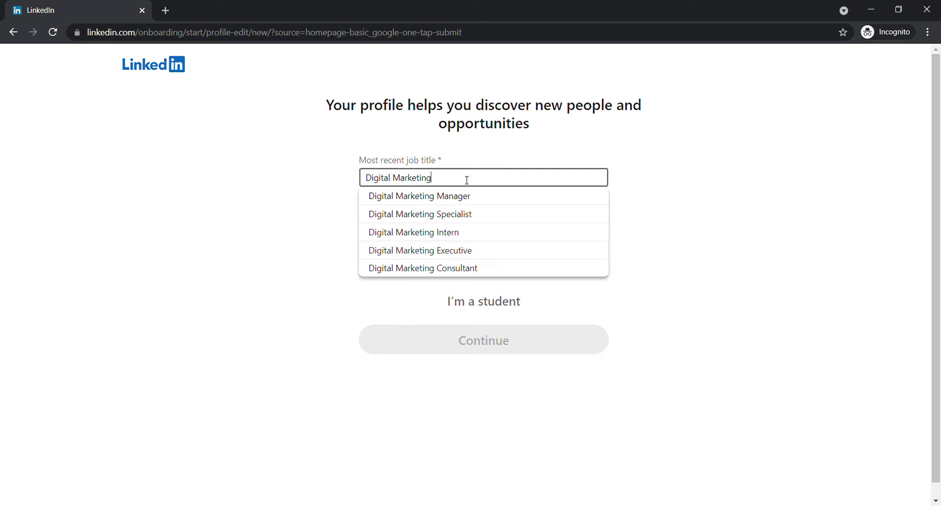
key(Down)
key(Down)
key(Return)
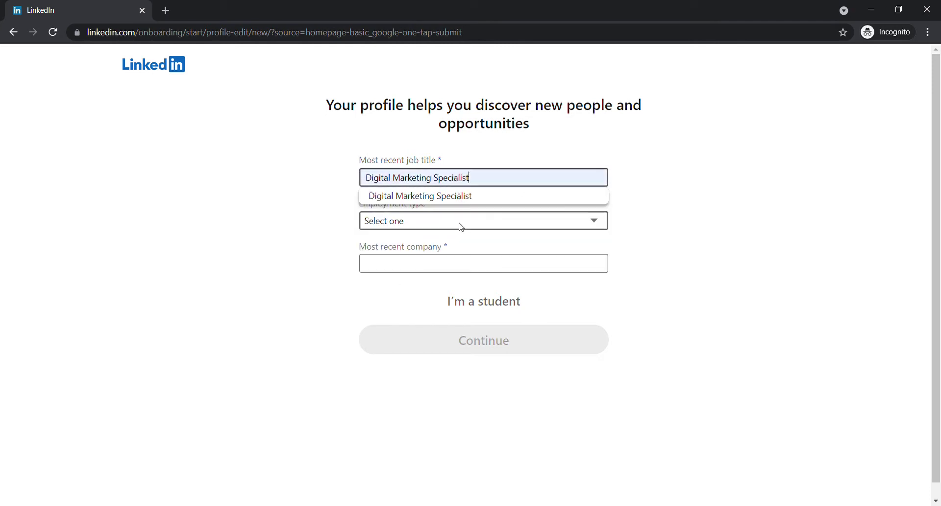
click(683, 250)
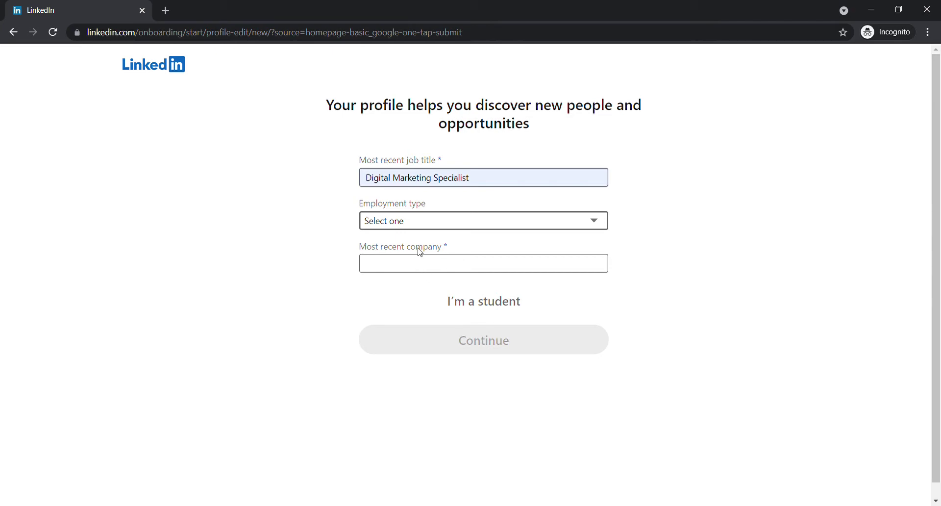
key(Down)
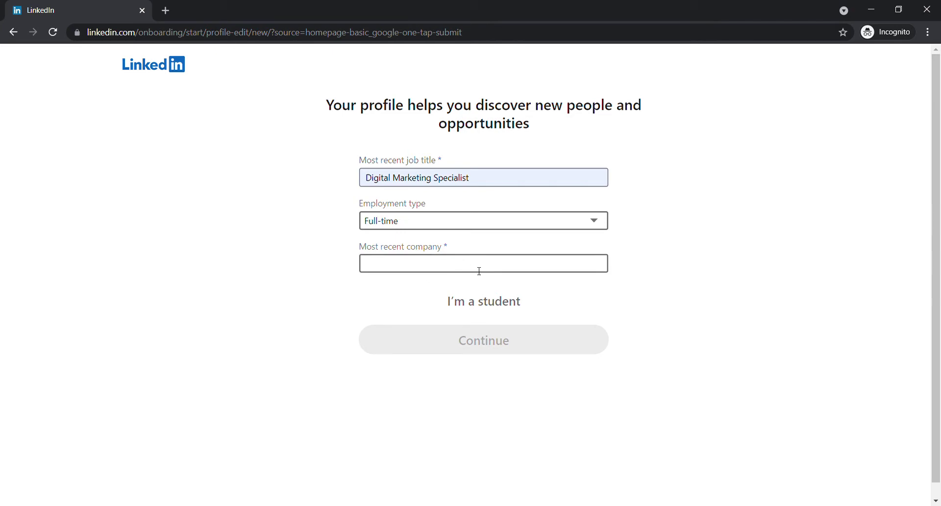
Step: Enter Creative Edgee as the most recent company
click(470, 271)
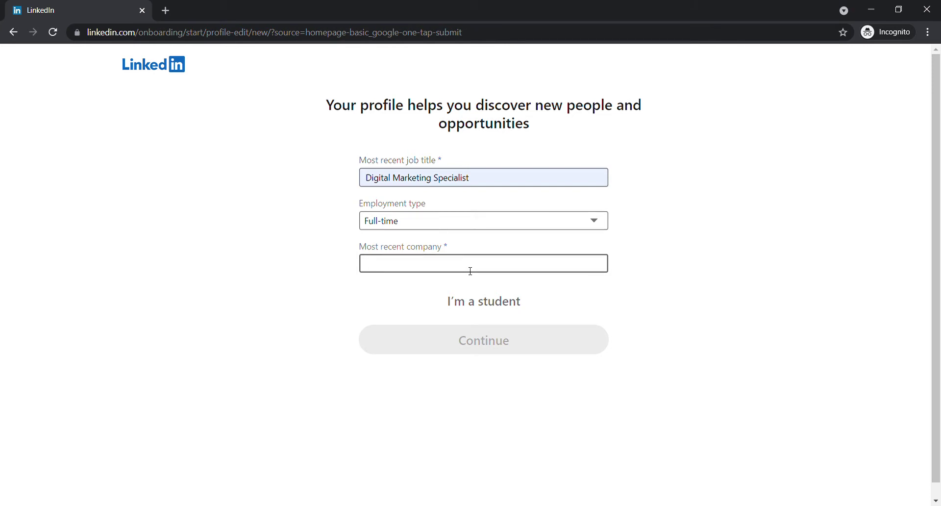
text(ch)
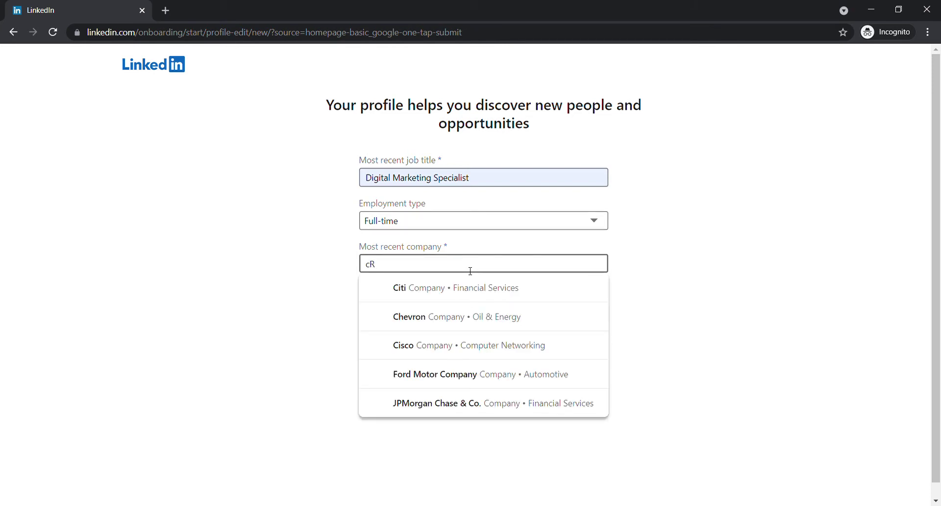
key(BackSpace)
key(BackSpace)
text(c)
key(BackSpace)
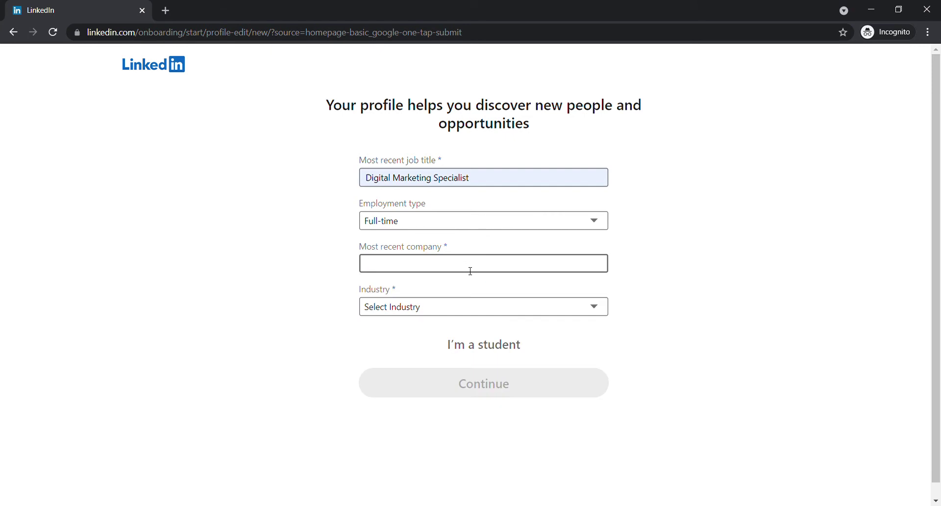
text(Crea)
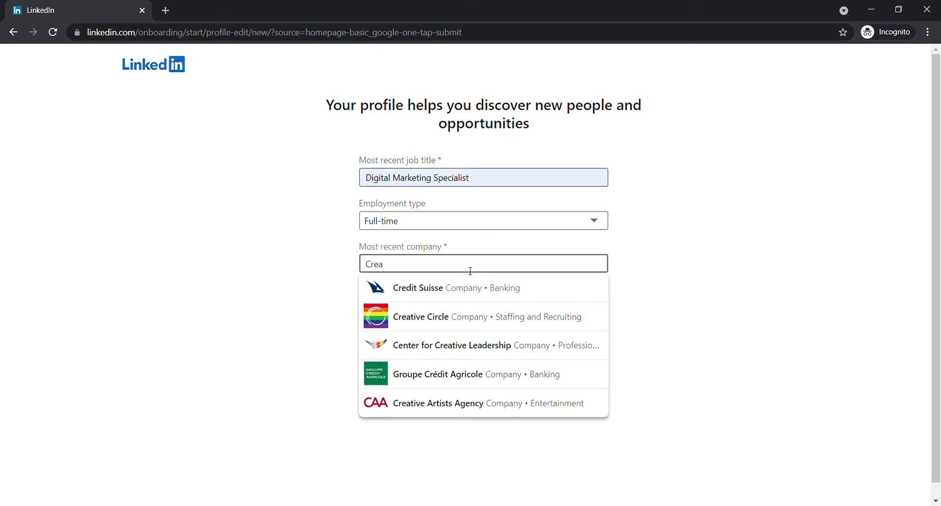
text(tive Edgee)
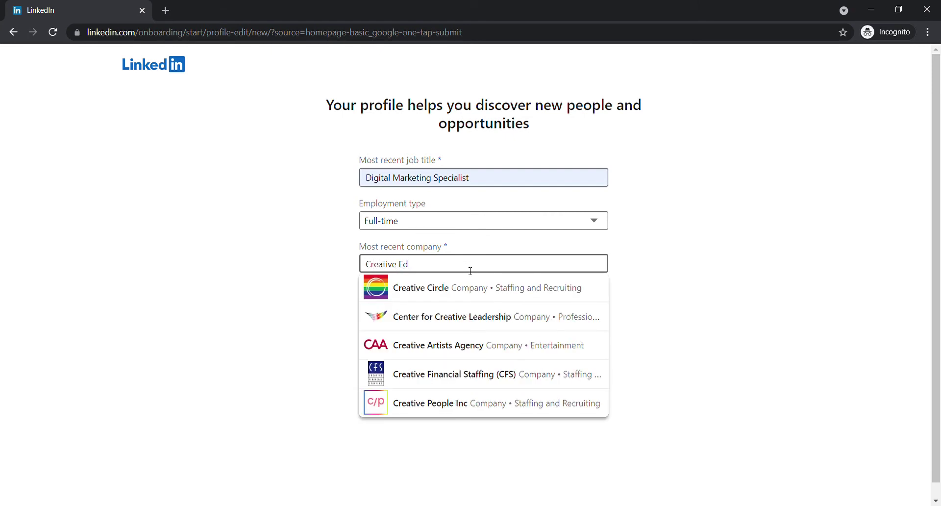
click(664, 291)
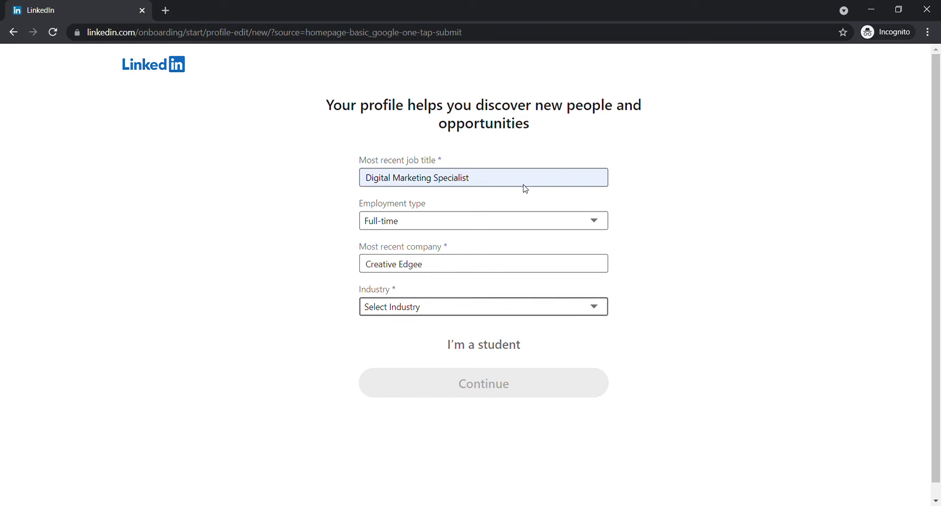
Step: Set the industry to Information Technology & Services and submit the job details
key(d)
key(Down)
key(Down)
key(Down)
key(Down)
key(Down)
key(Down)
key(Down)
key(Down)
key(Down)
key(Down)
key(Down)
key(Down)
key(Down)
key(Down)
key(Down)
key(Down)
key(Down)
key(Down)
key(Down)
key(Down)
key(Down)
key(Down)
key(Down)
key(Down)
key(Down)
key(Down)
key(Down)
key(Down)
key(Down)
key(Down)
key(Down)
key(Down)
key(Down)
key(Down)
key(Down)
key(Down)
key(Down)
key(Down)
key(Down)
key(Down)
key(Down)
key(Down)
key(Down)
key(Down)
key(Down)
key(Down)
key(Down)
key(i)
text(information t)
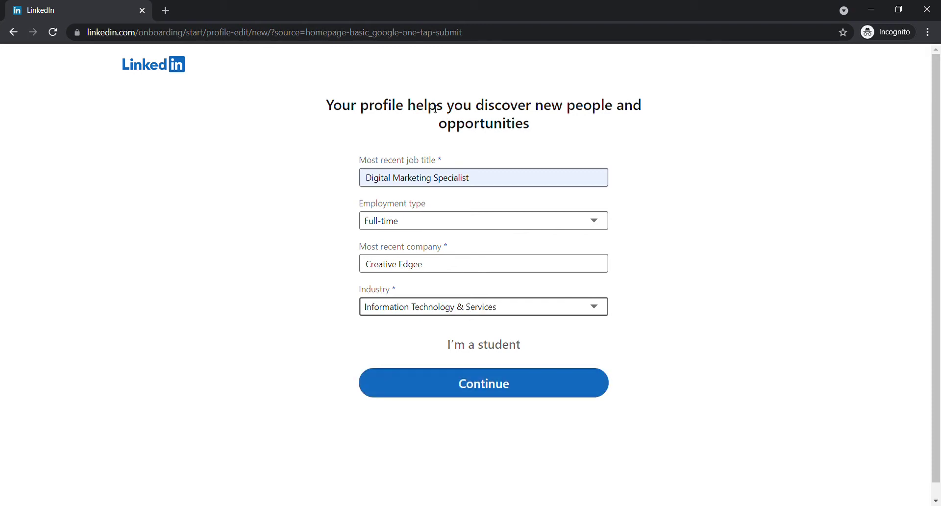
click(499, 387)
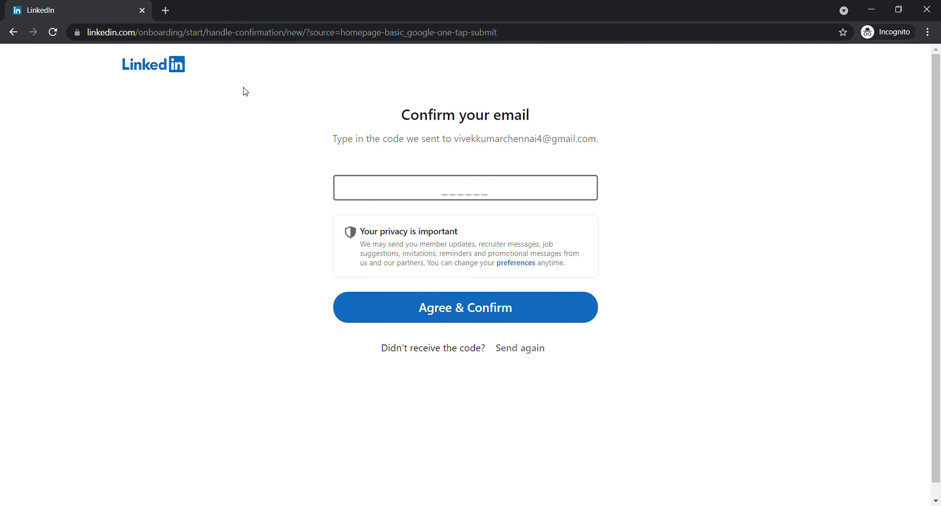
Step: Load gmail.com in a new browser tab to reach the inbox
click(166, 10)
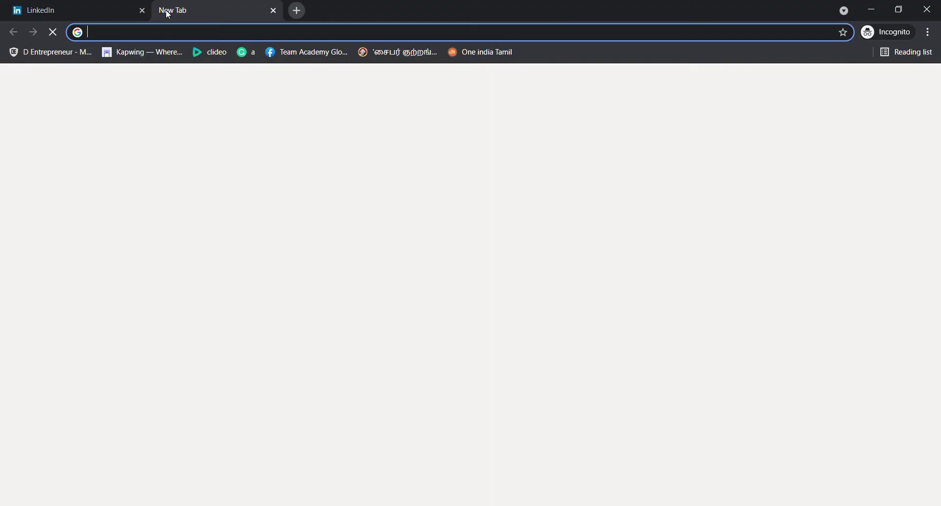
text(gmail.com)
key(Return)
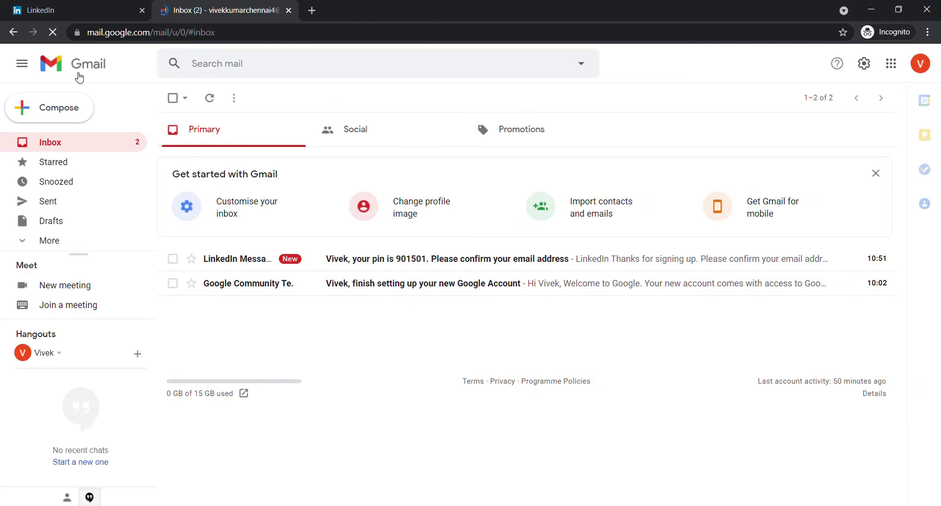
Step: Enter the six-digit confirmation code from the Gmail message and confirm it
click(77, 6)
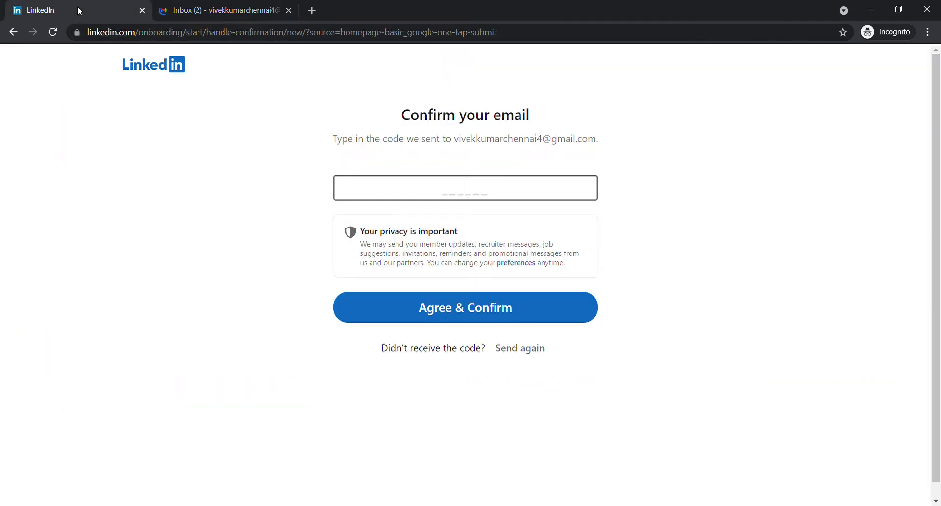
click(219, 14)
click(118, 7)
click(445, 312)
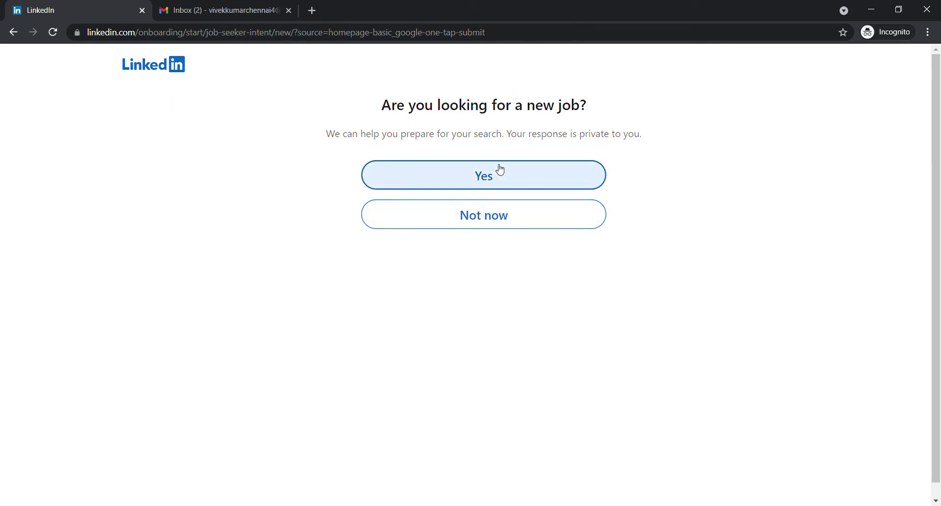
Step: Answer Not now to the new-job question and confirm skipping the email contact import
click(503, 219)
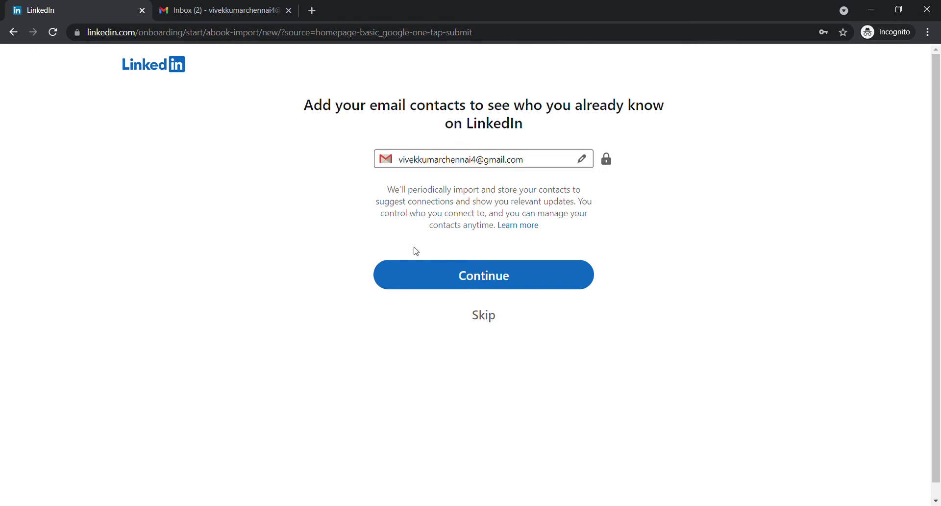
click(486, 325)
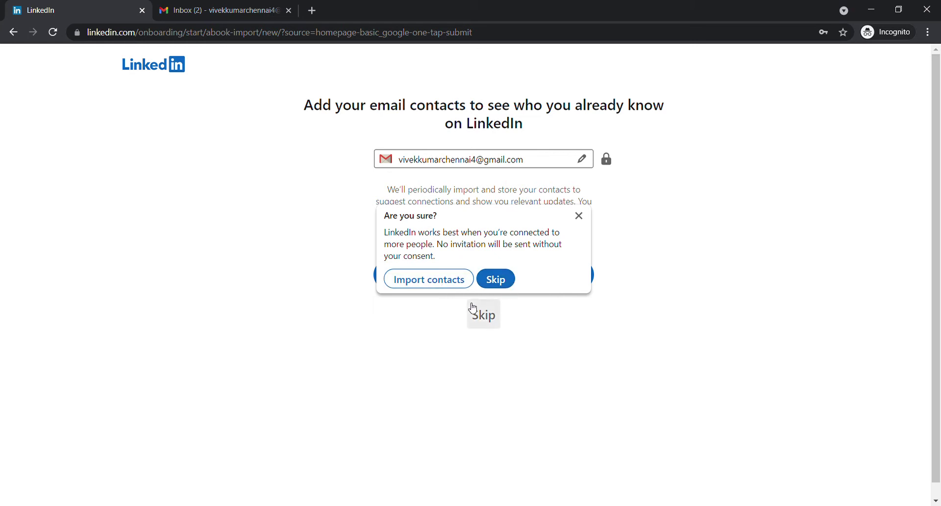
click(498, 278)
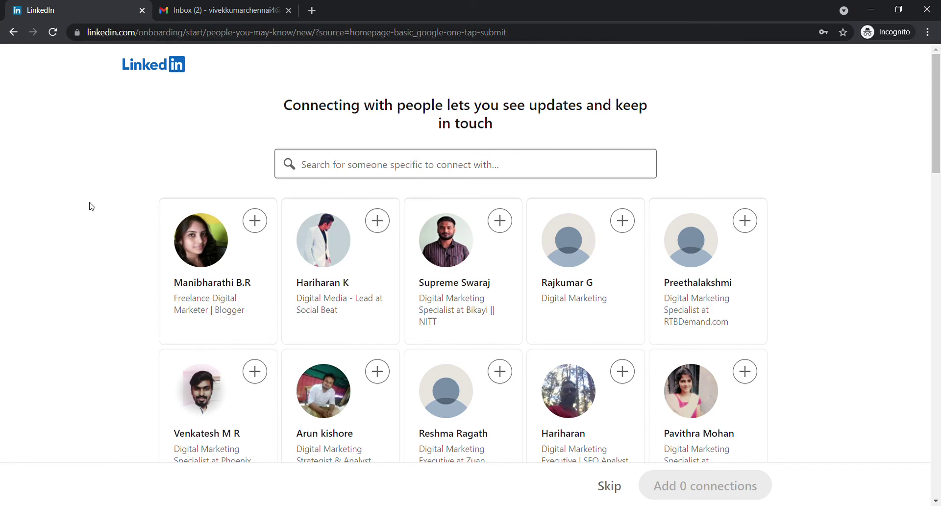
Step: Look over the suggested people's headlines, then skip without adding any connections
double_click(326, 302)
drag(426, 299, 470, 322)
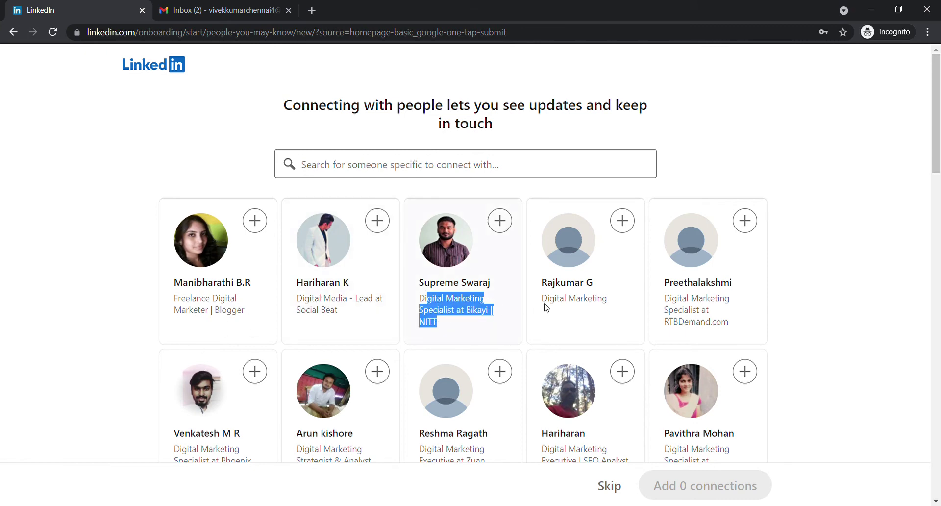
drag(556, 302, 597, 303)
drag(688, 313, 726, 323)
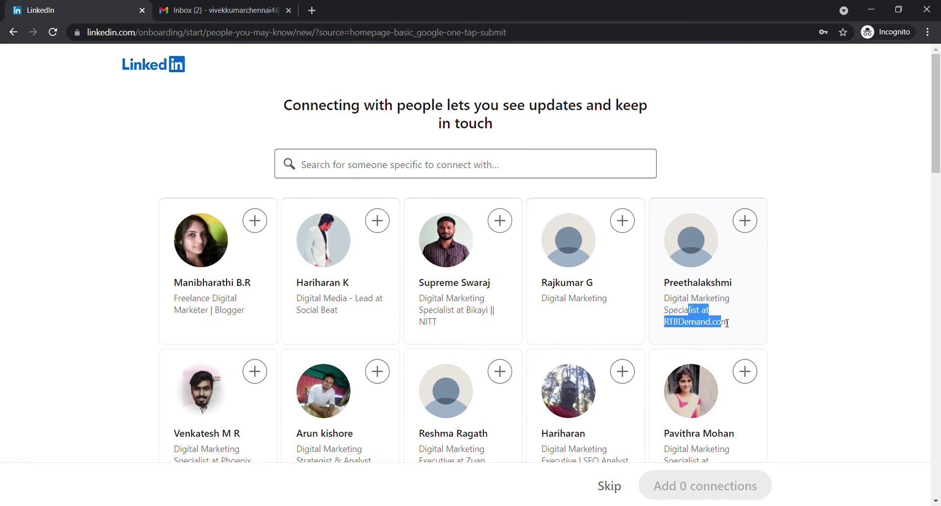
mouse_move(936, 120)
mouse_down()
mouse_move(939, 466)
mouse_move(939, 120)
mouse_up()
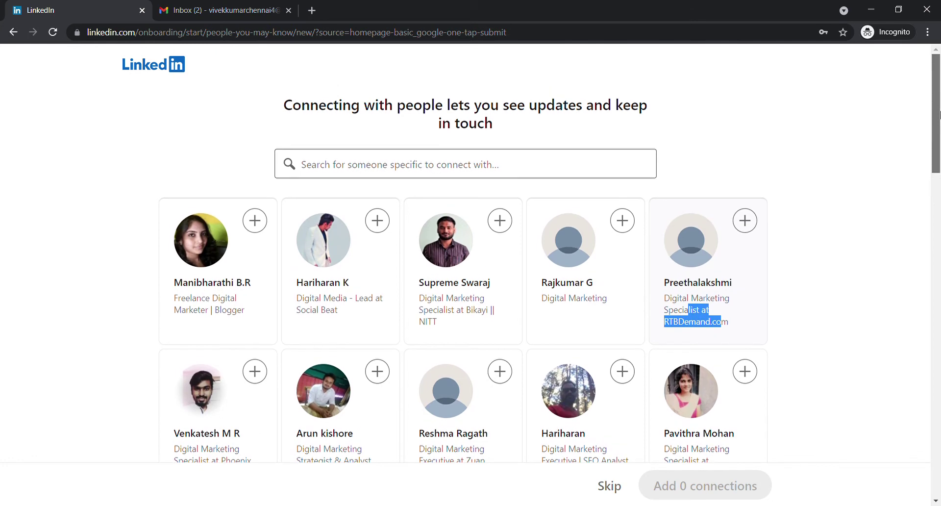
click(813, 271)
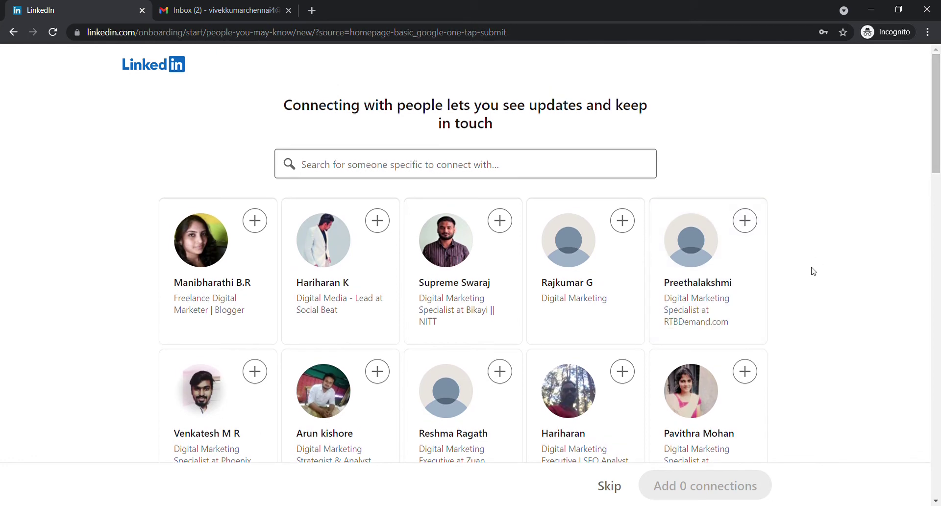
click(609, 486)
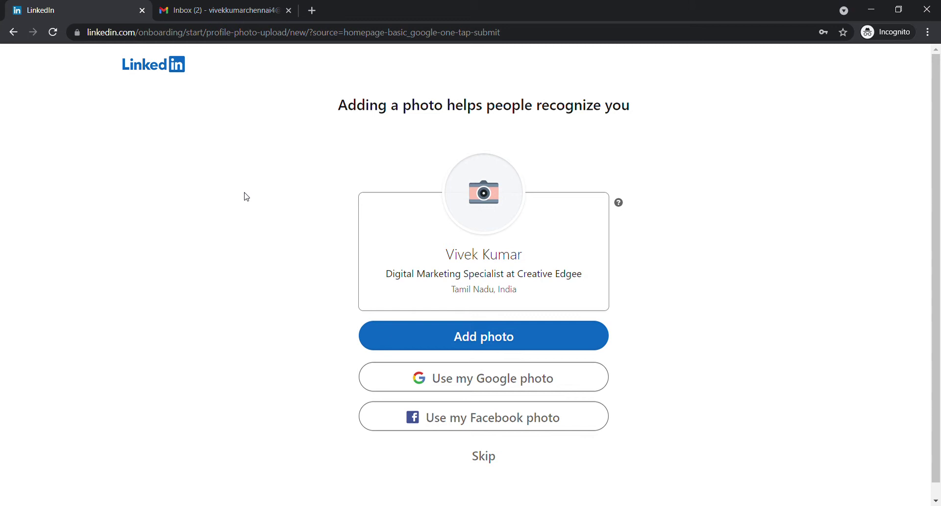
Step: Upload a picture from the computer as the profile photo and save it
click(484, 341)
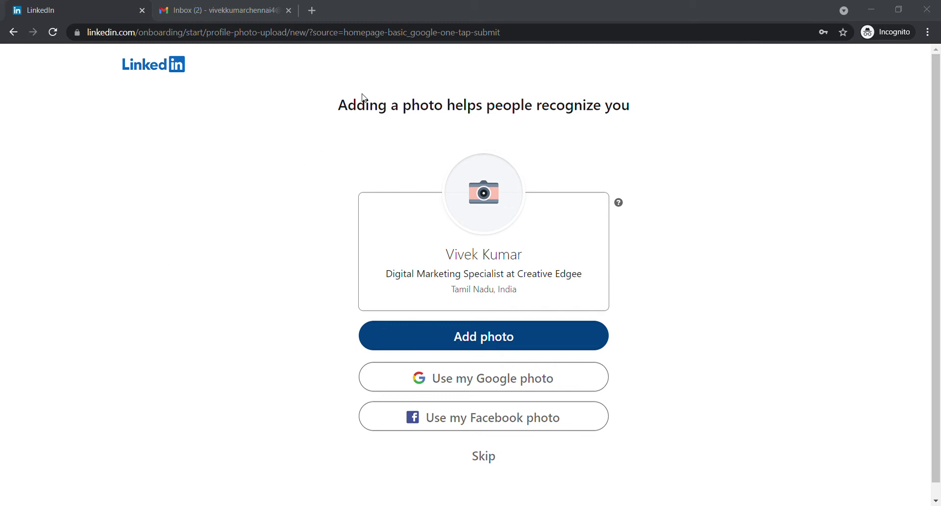
click(484, 336)
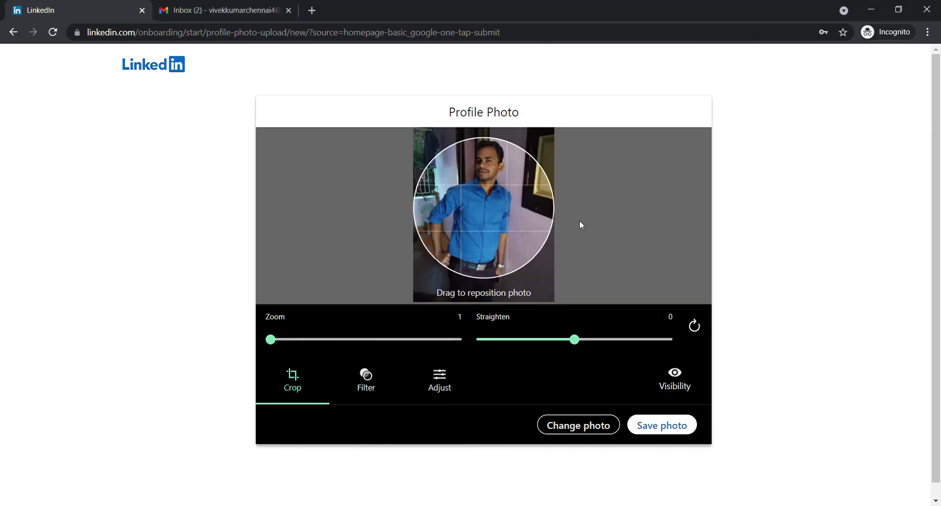
click(665, 429)
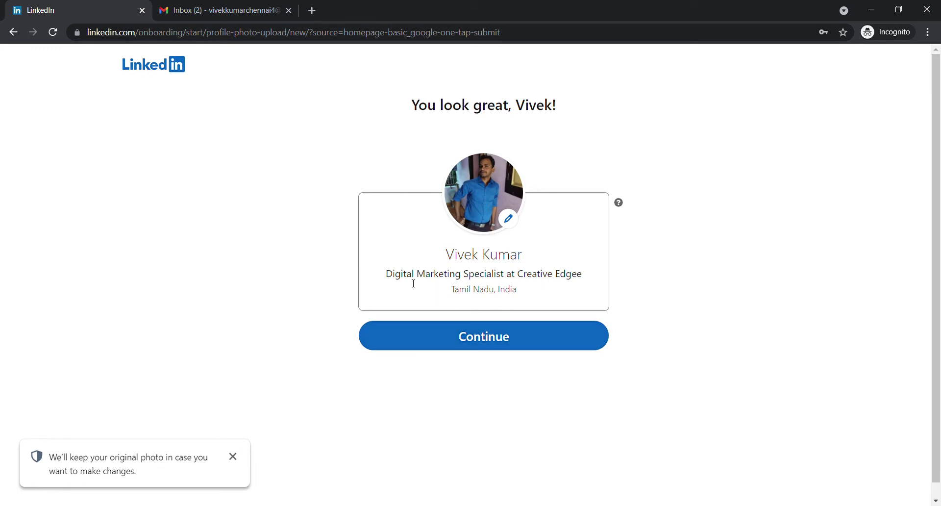
Step: Continue past the photo confirmation and skip the 'Get the LinkedIn app' page
drag(386, 273, 595, 278)
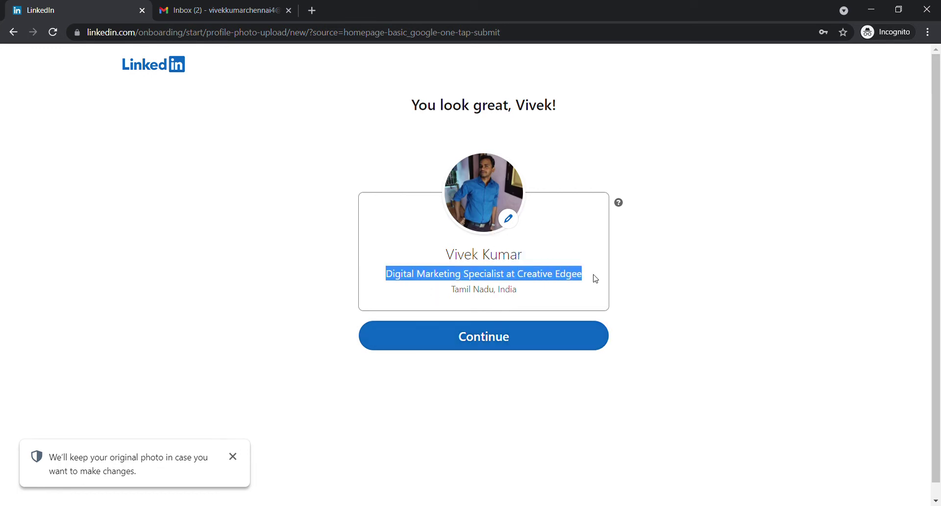
click(537, 280)
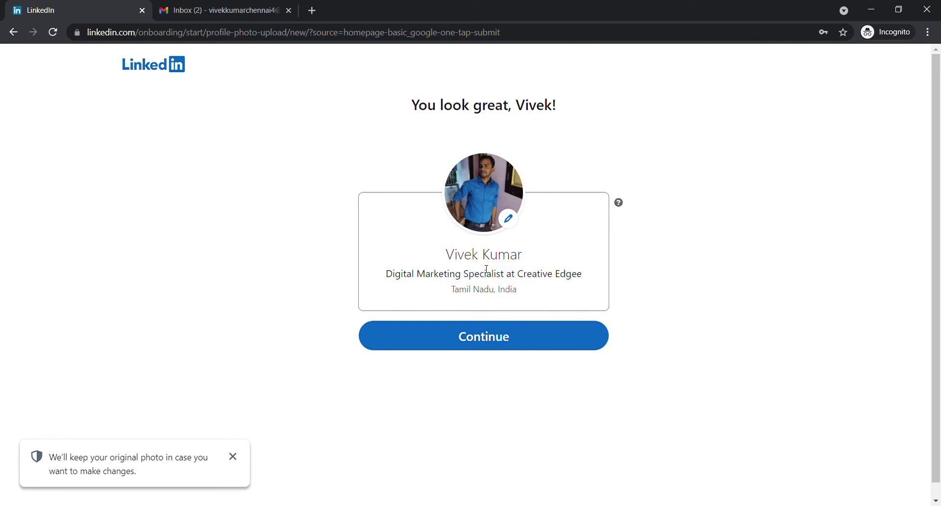
click(488, 345)
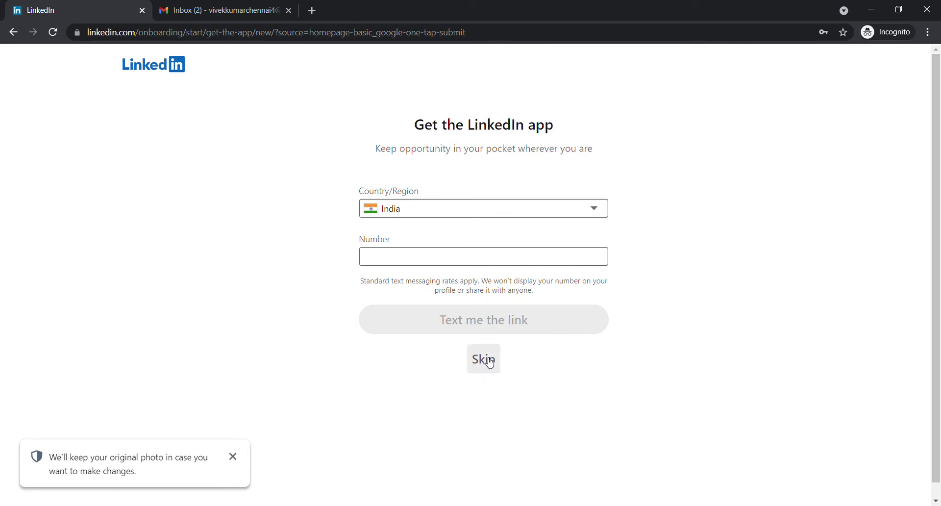
click(487, 361)
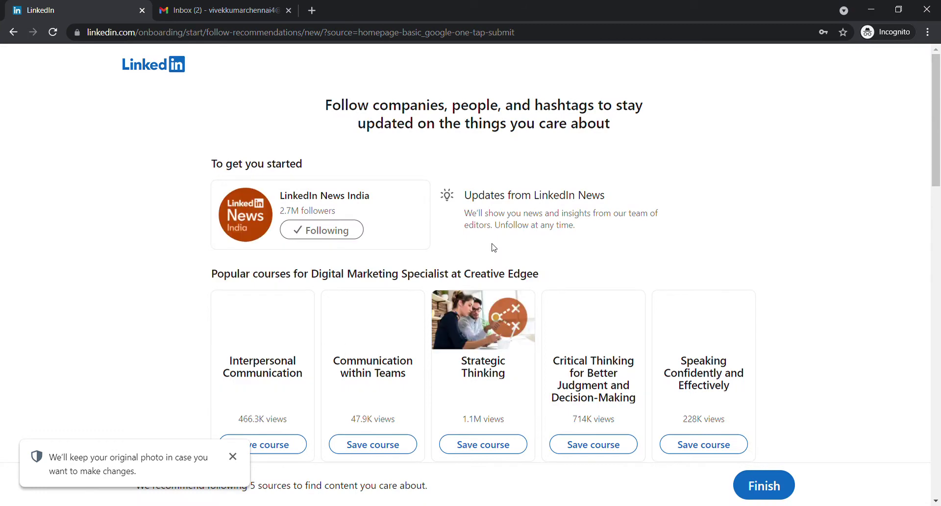
Step: Scroll through the follow recommendations and finish onboarding to reach the home feed
scroll(939, 181, down, 3)
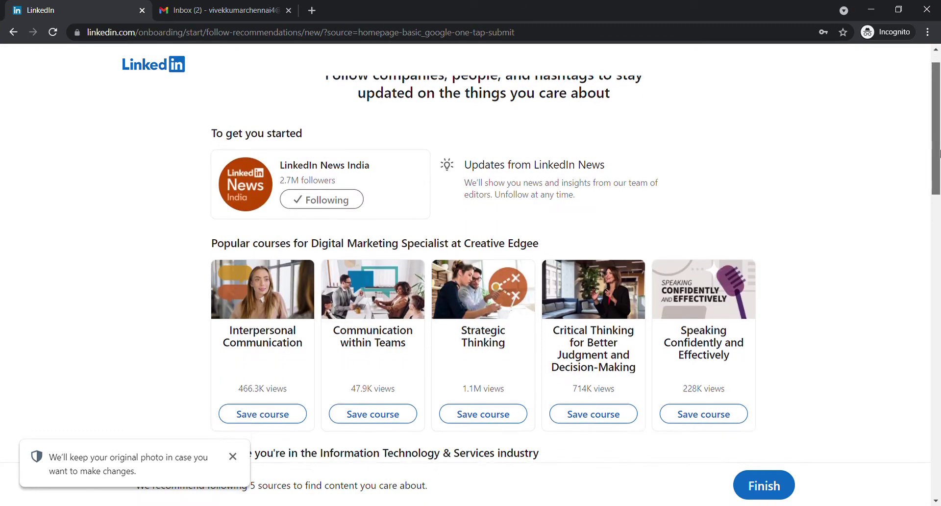
drag(938, 180, 939, 459)
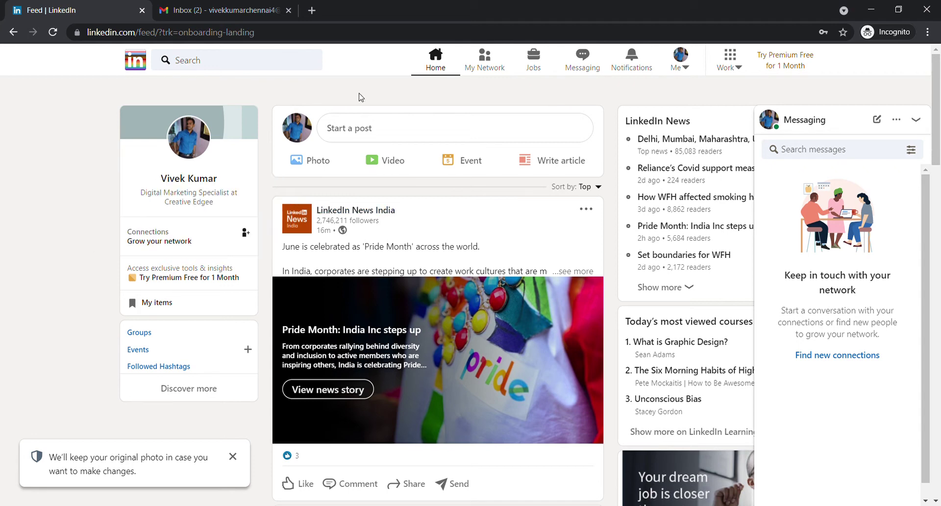
Step: Add a background photo to the profile banner, repositioned so the face shows, and apply it
click(688, 68)
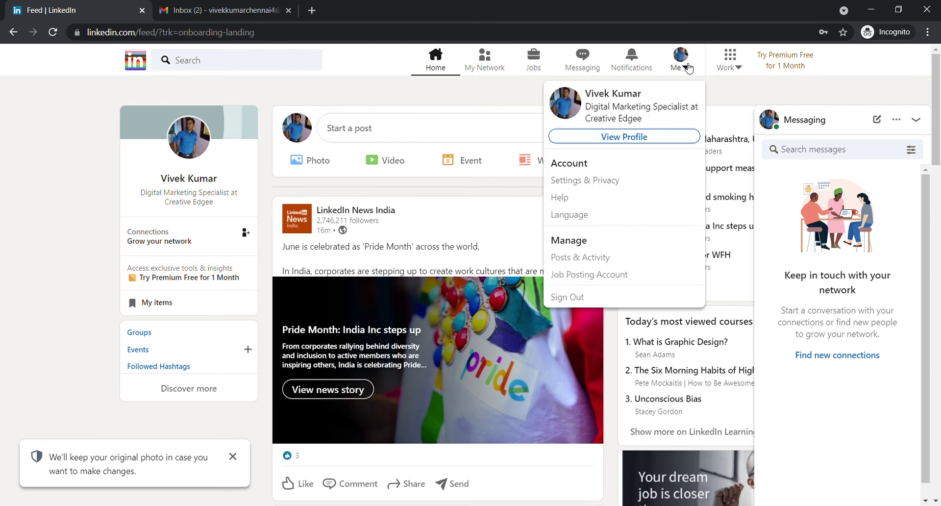
click(643, 142)
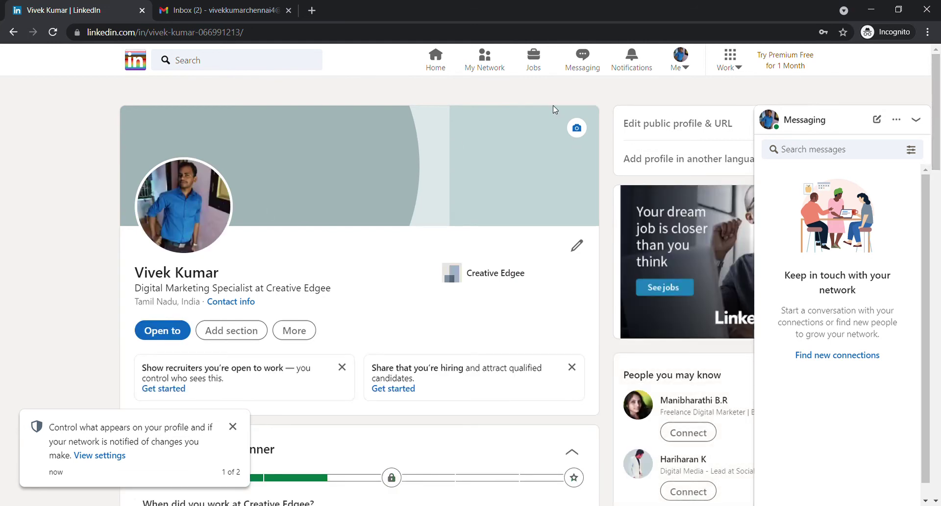
click(576, 129)
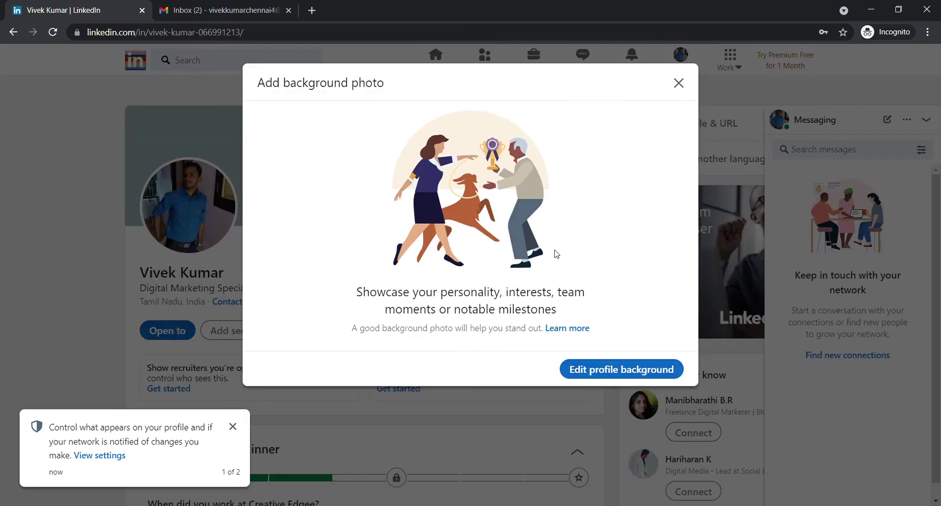
click(599, 370)
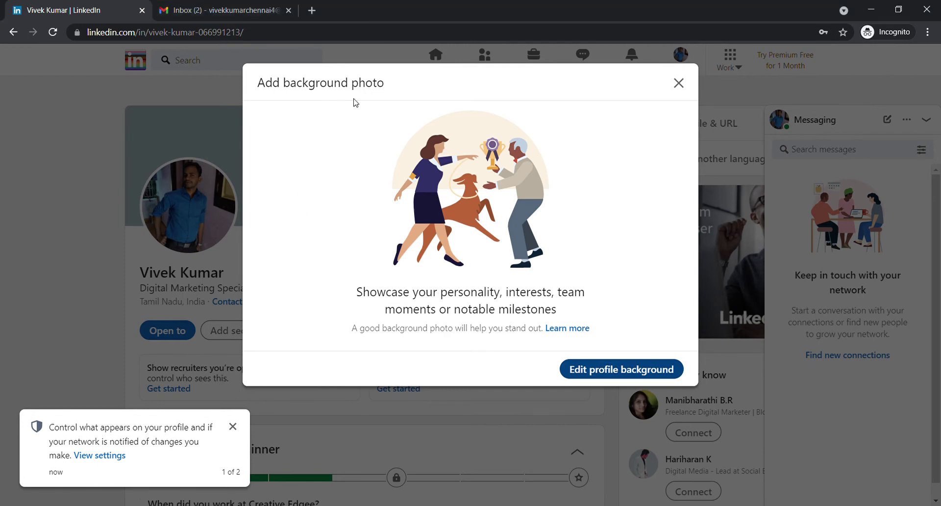
drag(533, 182, 531, 269)
drag(524, 167, 533, 233)
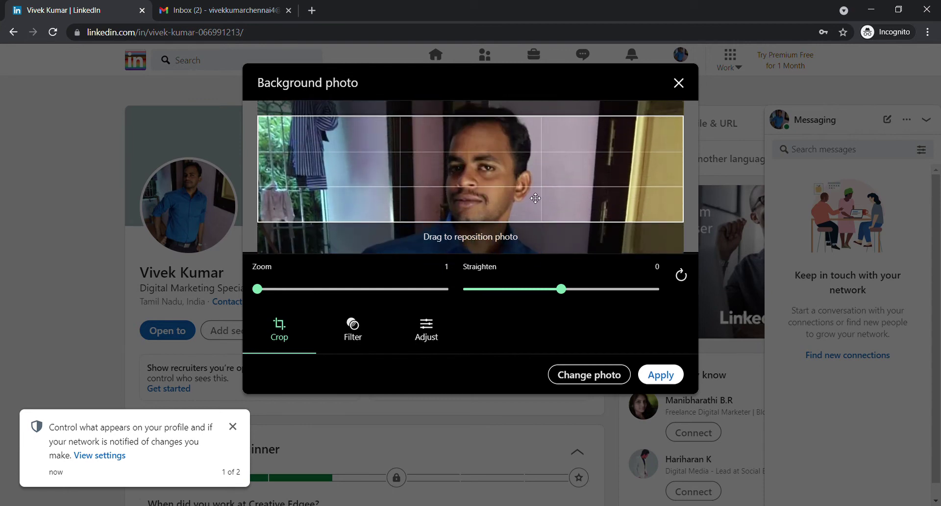
click(659, 374)
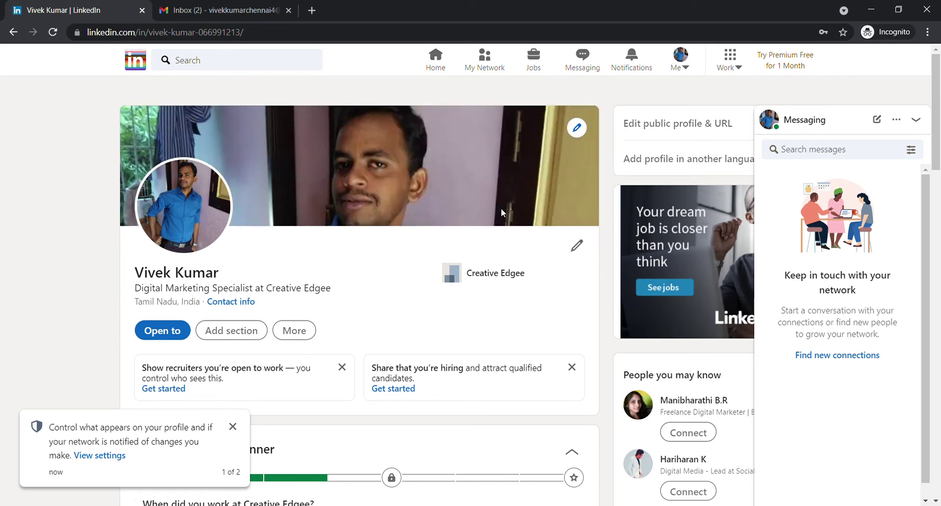
Step: From the Edit intro dialog, open an empty Add education form
click(582, 252)
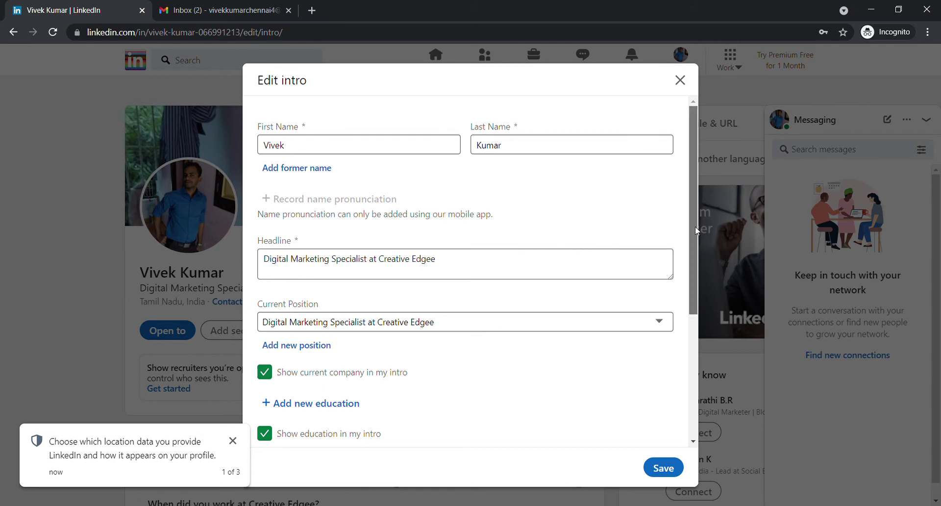
drag(697, 231, 697, 198)
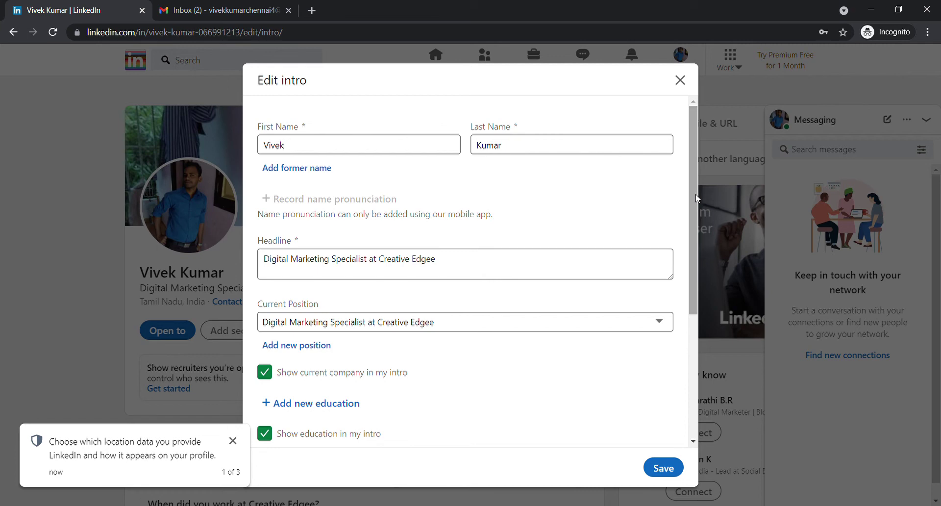
mouse_move(697, 198)
mouse_down()
mouse_move(695, 245)
mouse_move(689, 196)
mouse_up()
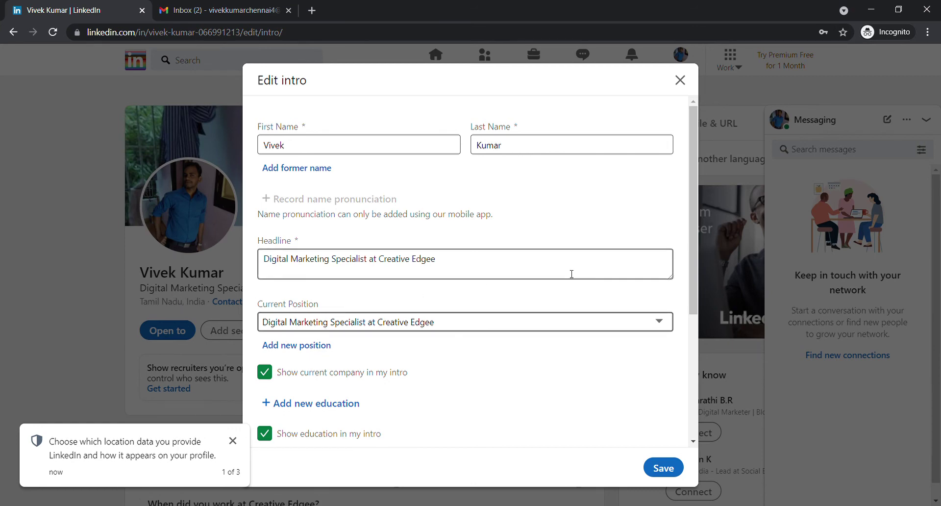
drag(692, 229, 704, 314)
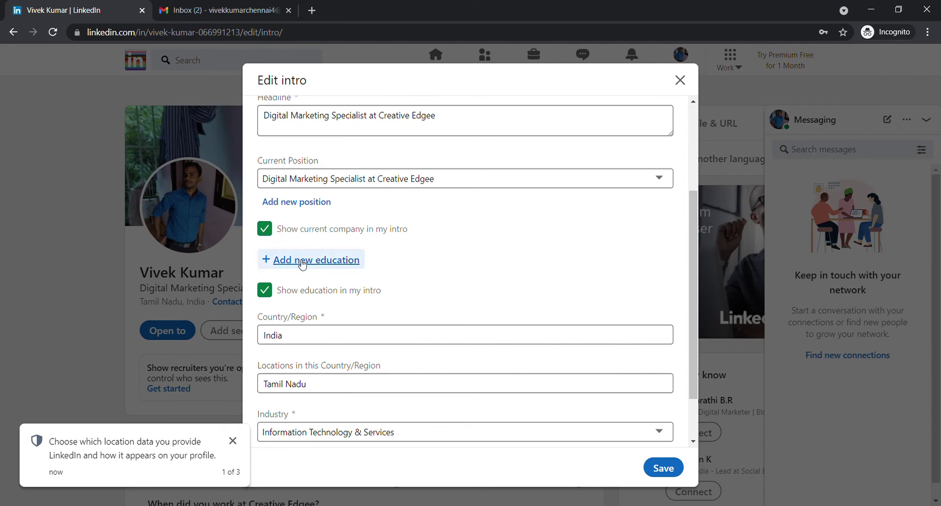
click(320, 263)
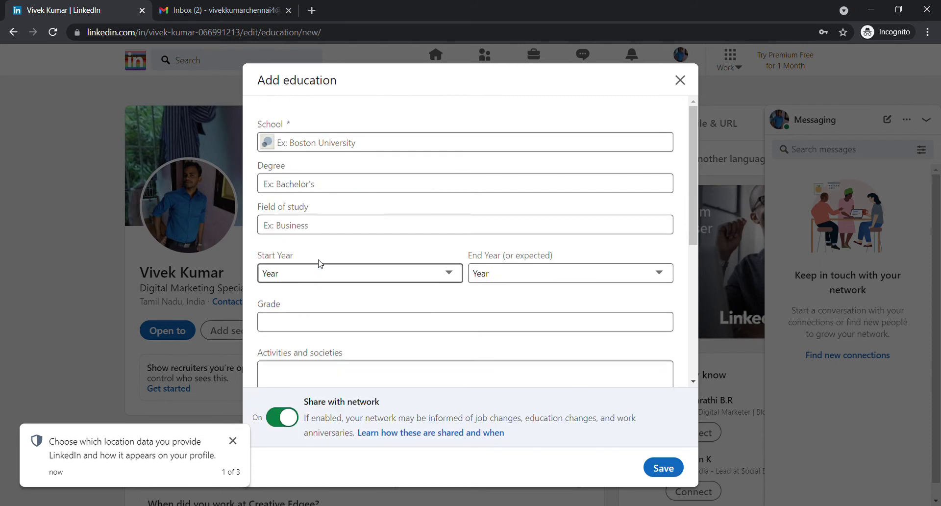
click(680, 80)
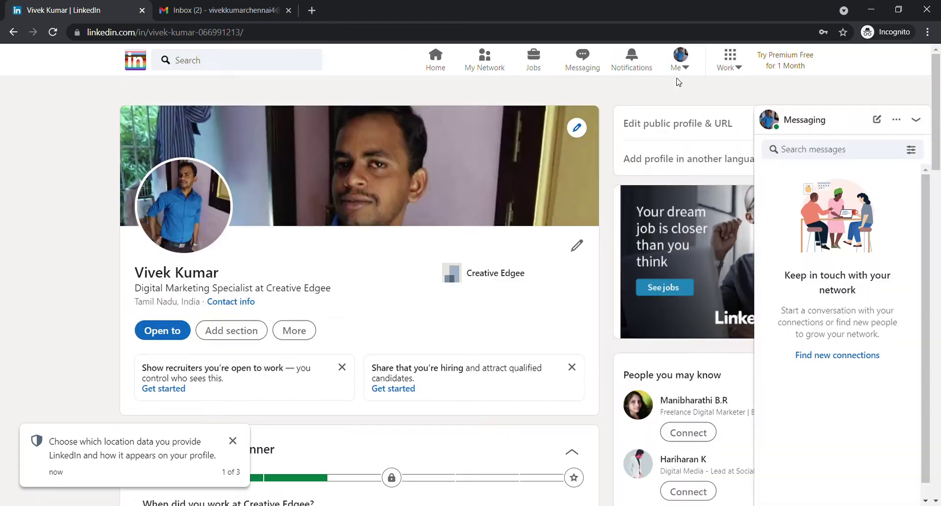
click(577, 246)
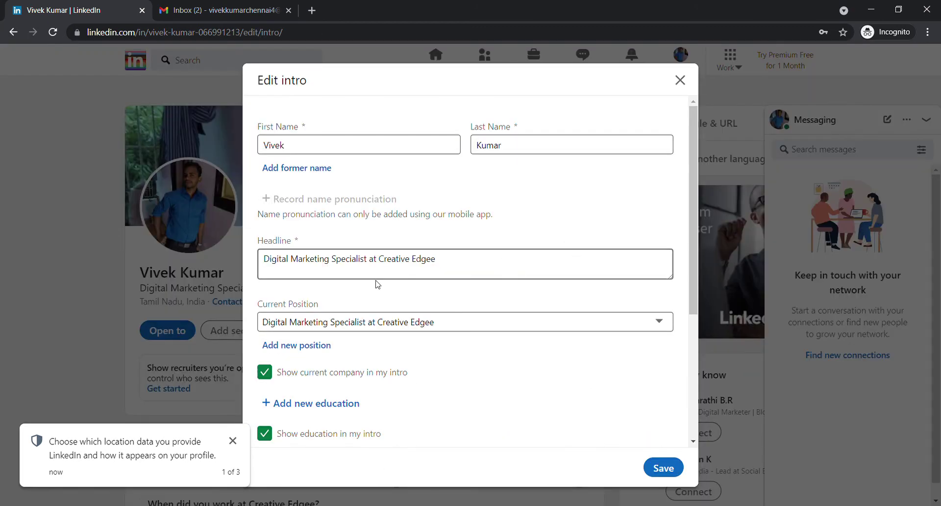
click(316, 403)
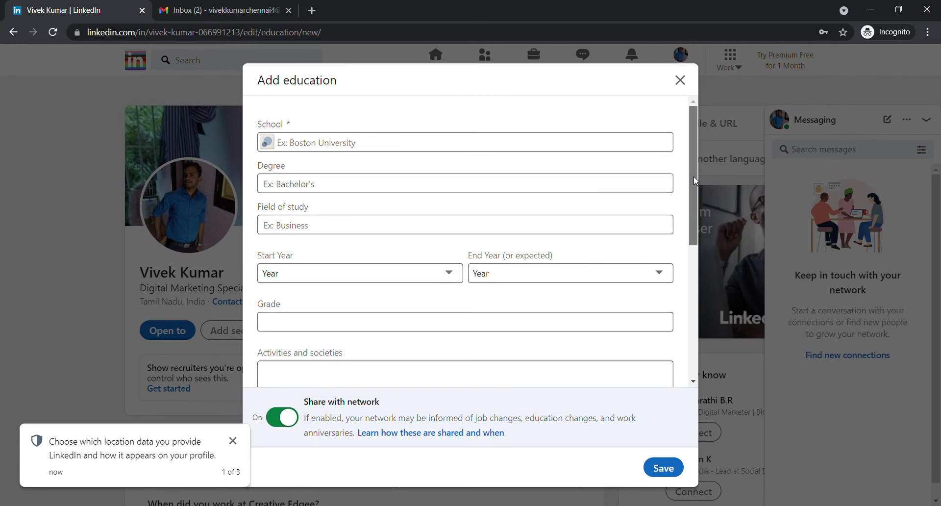
mouse_move(693, 175)
mouse_down()
mouse_move(698, 295)
mouse_move(690, 159)
mouse_up()
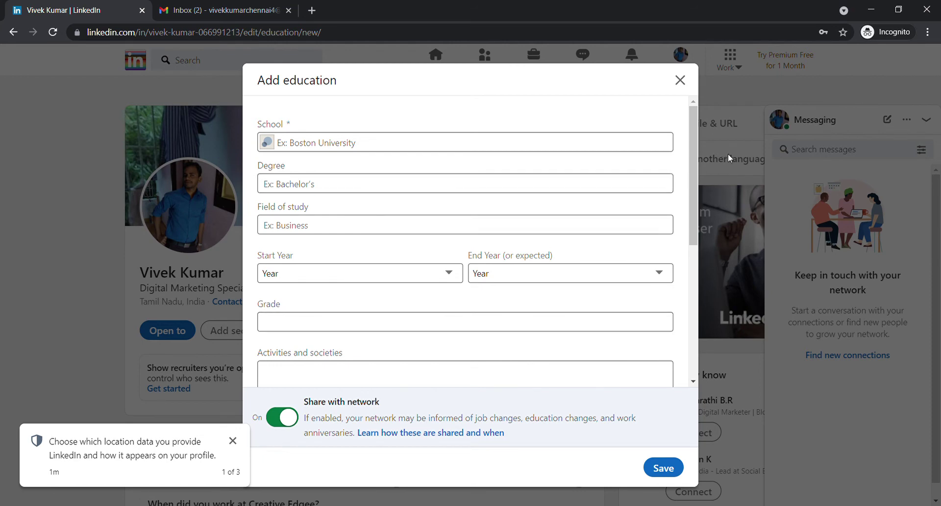
drag(689, 169, 706, 251)
scroll(526, 252, down, 1)
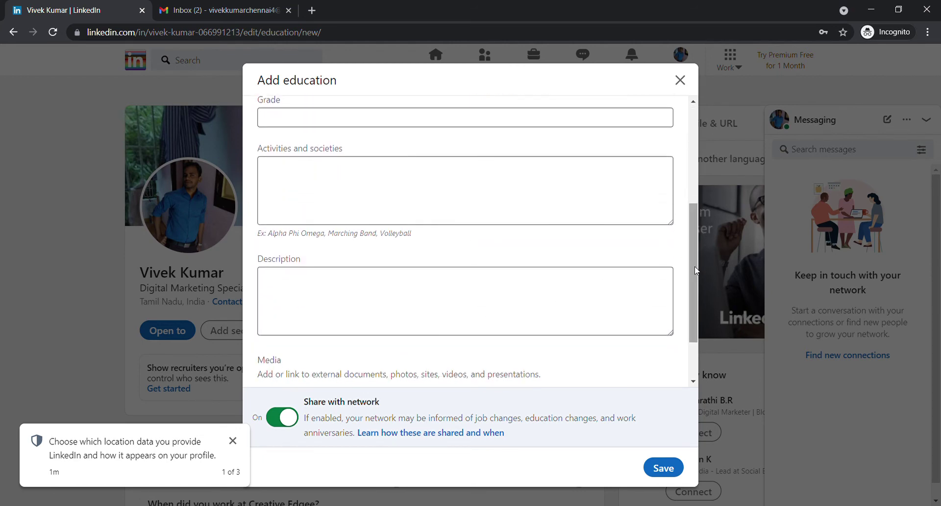
drag(694, 267, 692, 340)
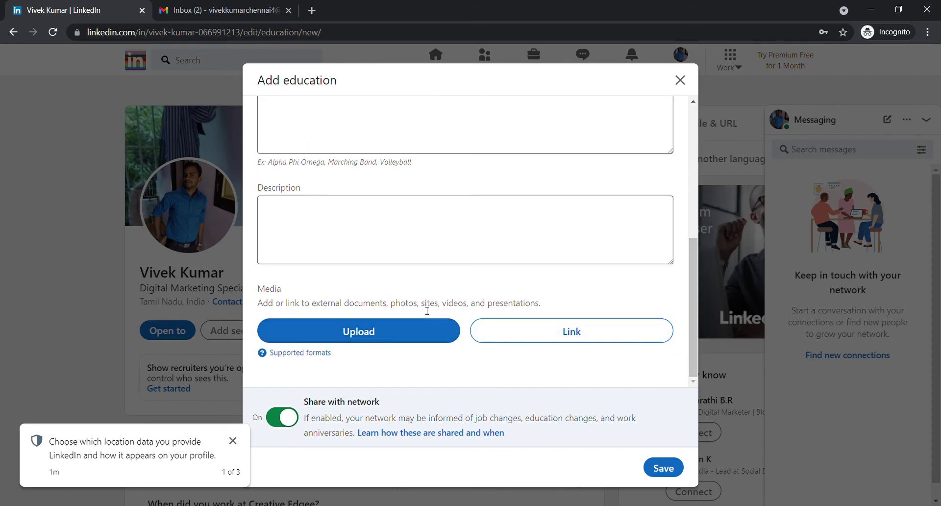
drag(693, 304, 704, 187)
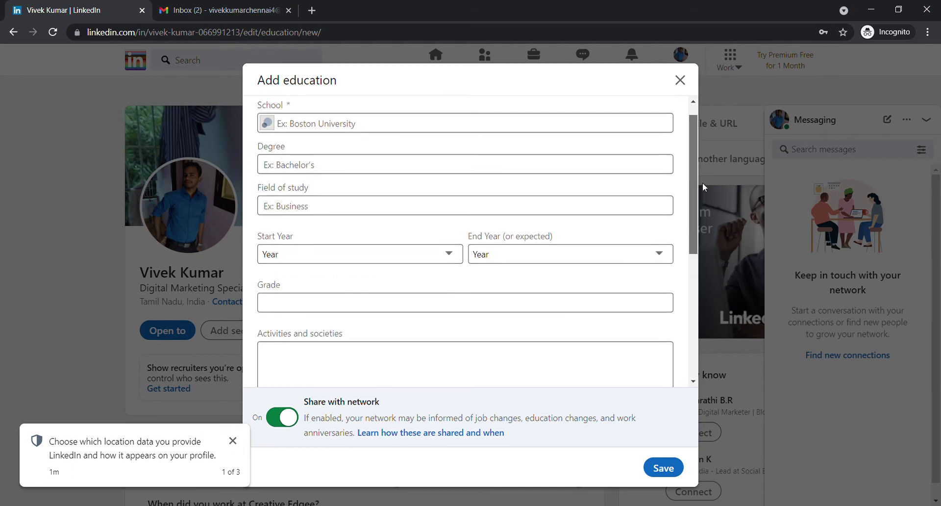
scroll(676, 329, down, 5)
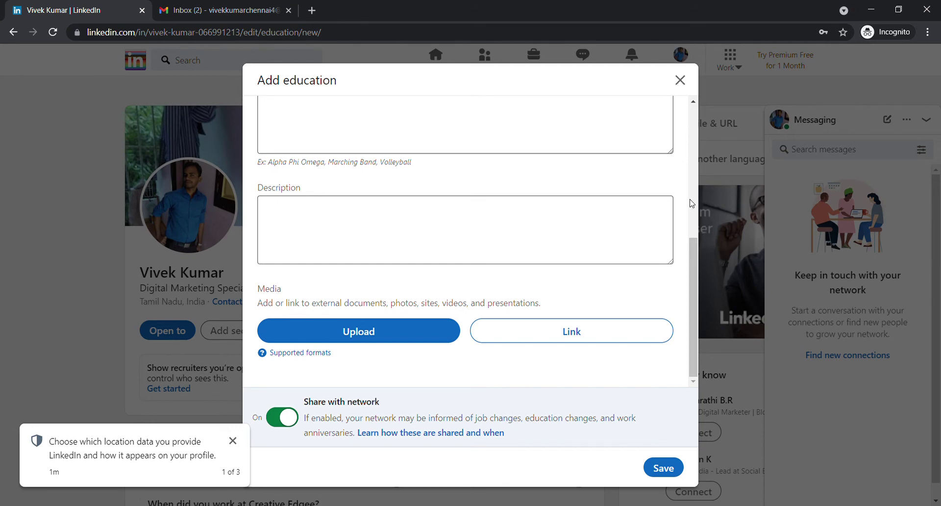
drag(693, 241, 690, 110)
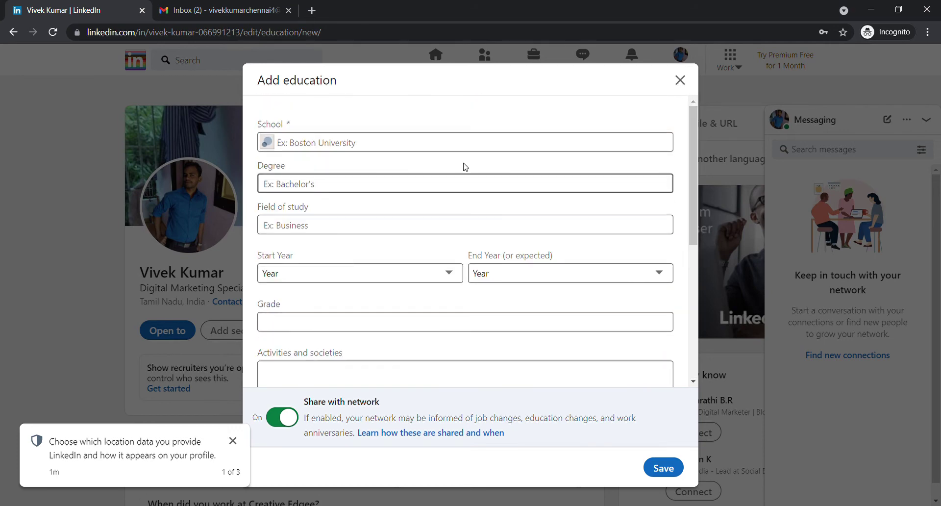
Step: Choose 'Bachelor of Engineering - BE' as the education degree
click(457, 191)
text(B)
text(a)
key(BackSpace)
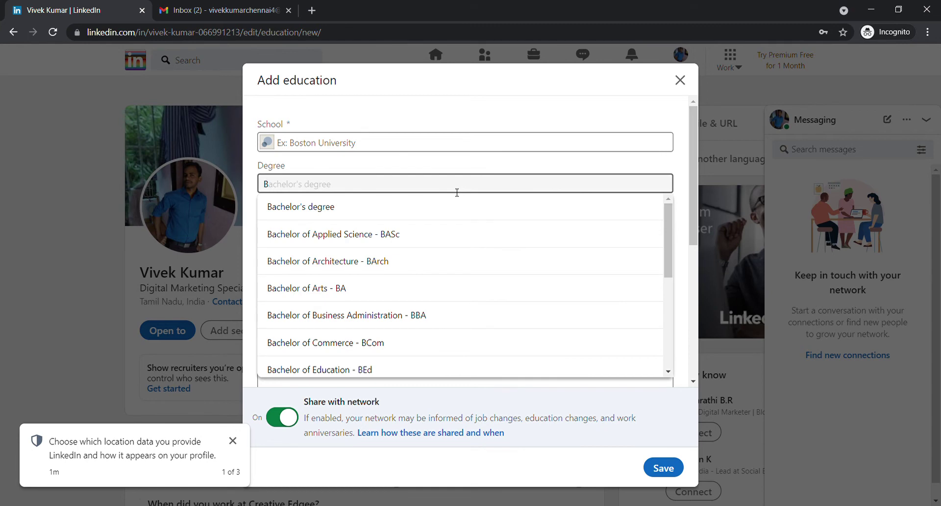
text(ac)
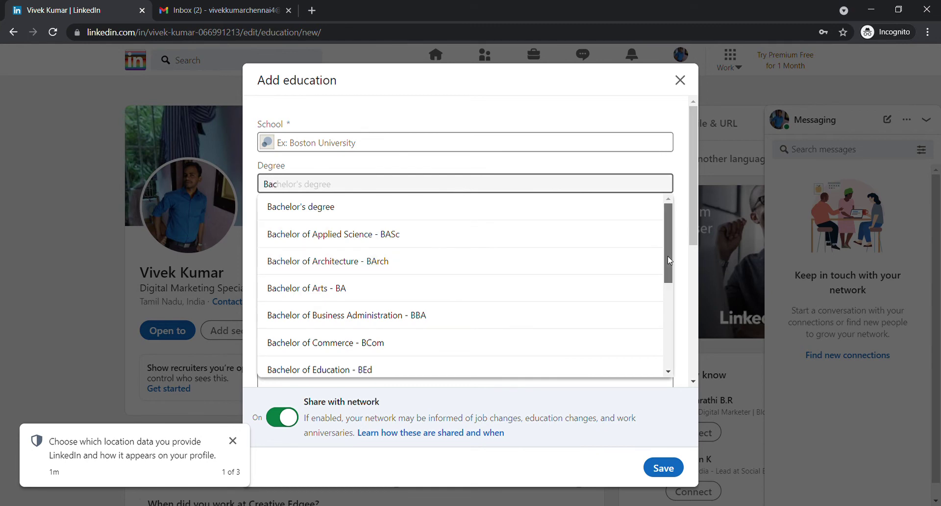
drag(667, 256, 688, 365)
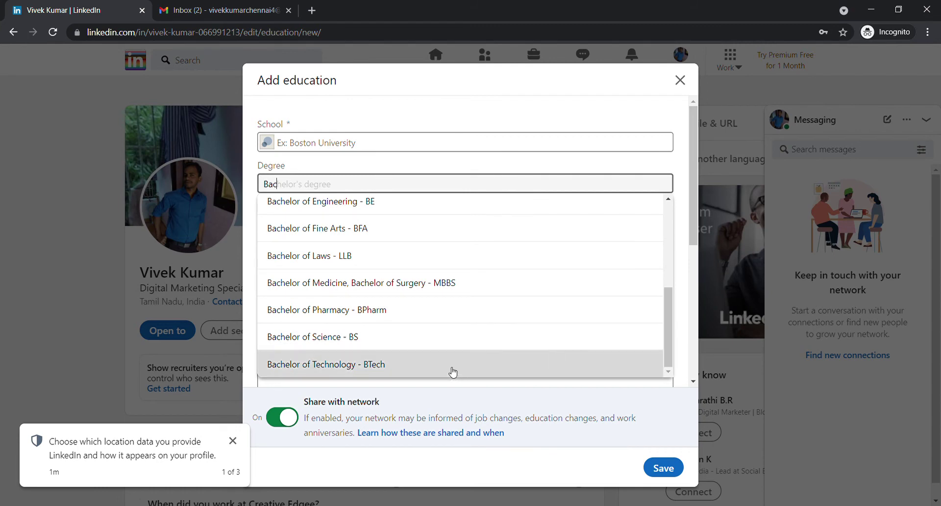
click(351, 207)
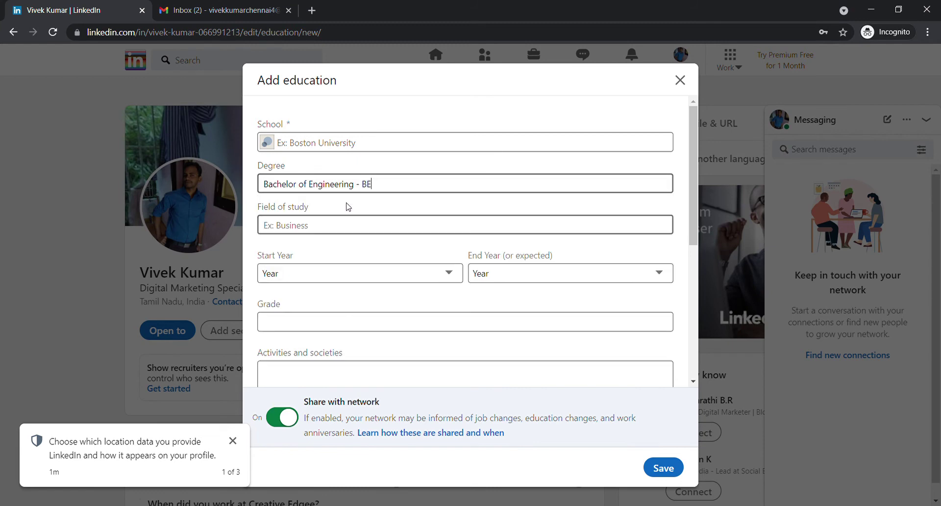
Step: Enter CSE as field of study, years 2009 to 2012, and try saving
click(360, 227)
text(CSE)
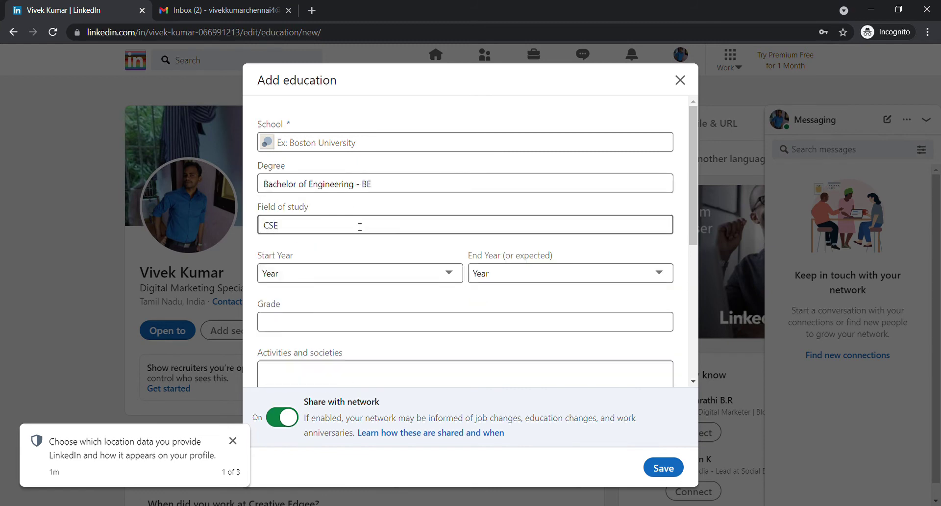
click(291, 272)
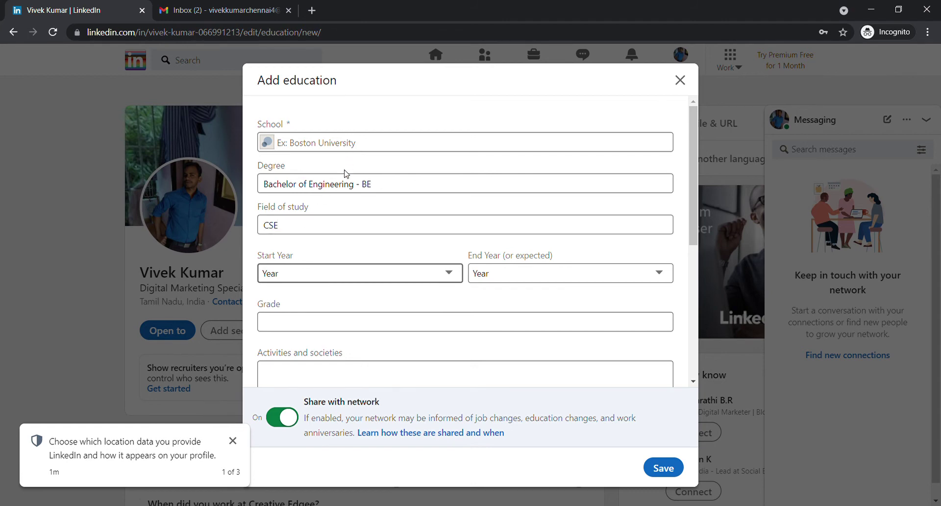
text(2009)
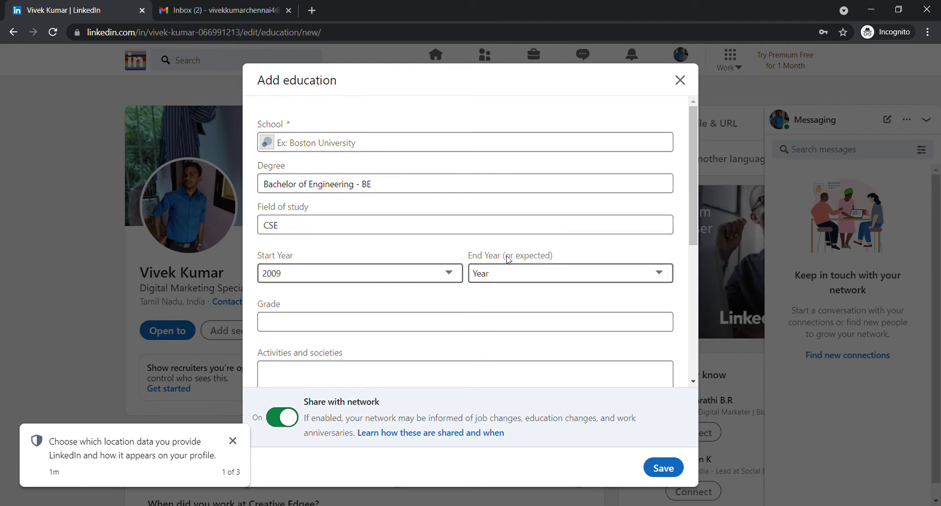
key(Tab)
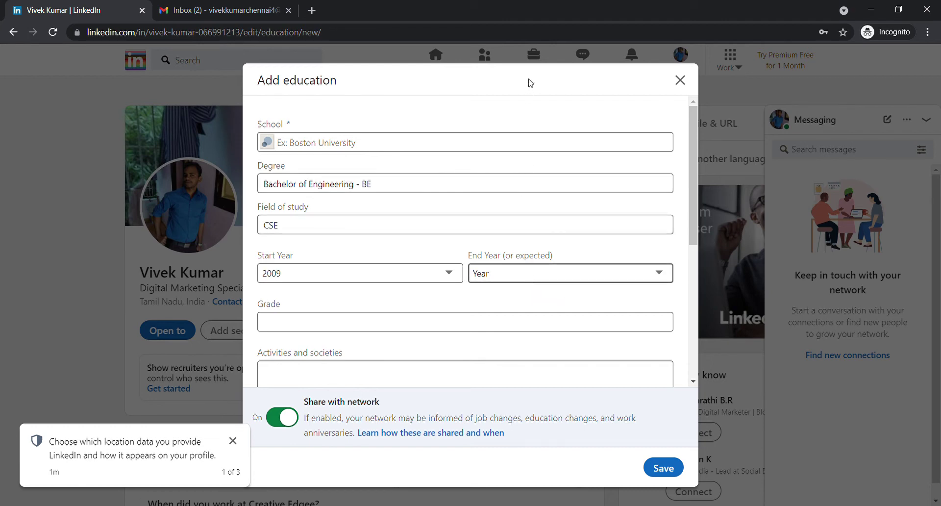
click(516, 212)
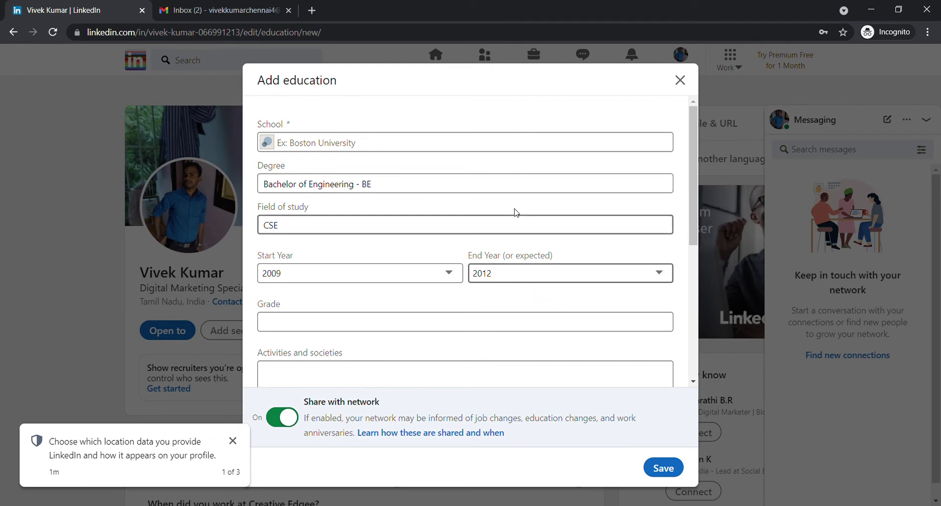
drag(691, 184, 692, 237)
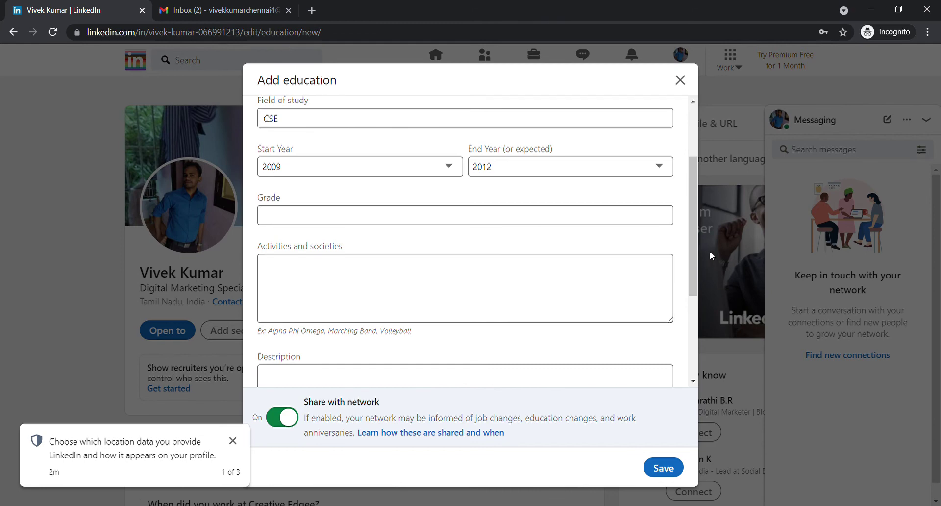
drag(696, 270, 646, 180)
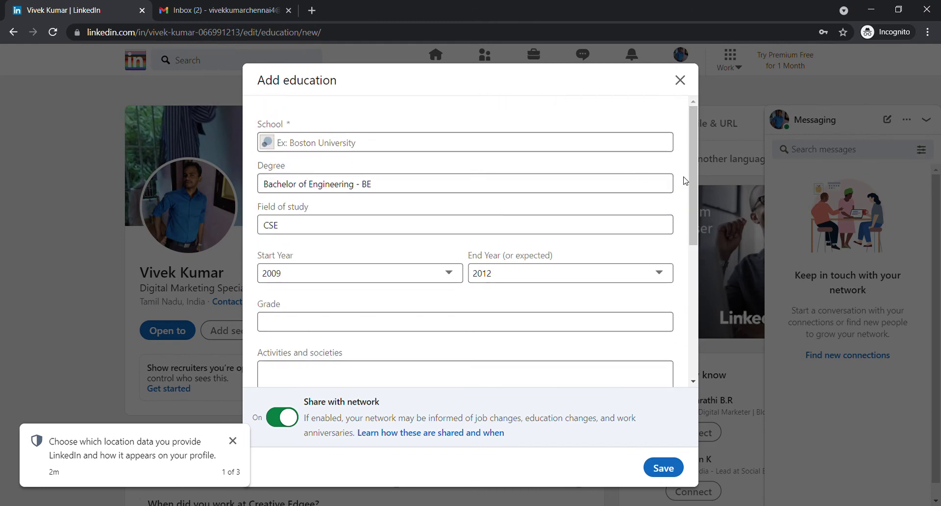
click(674, 475)
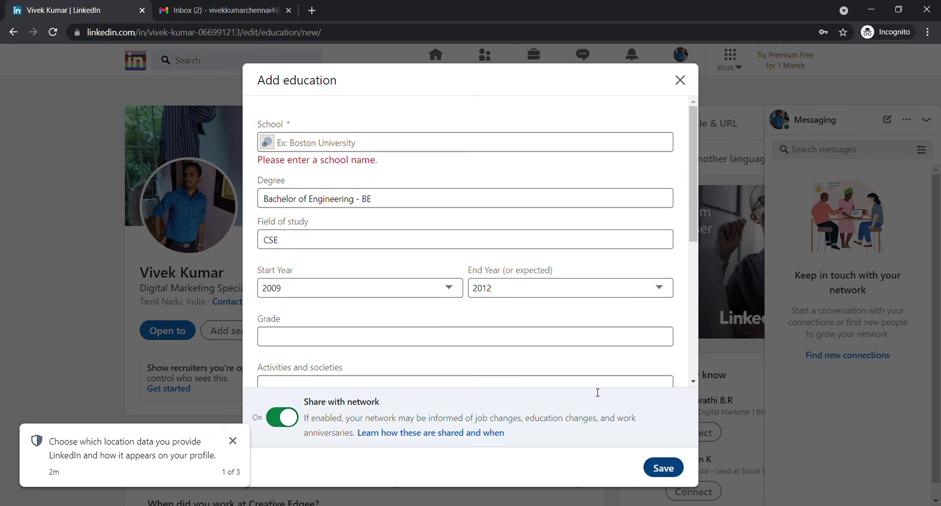
Step: Search the school as 'Government higher' and select Government Higher Secondary School - India
click(390, 155)
text(Gover)
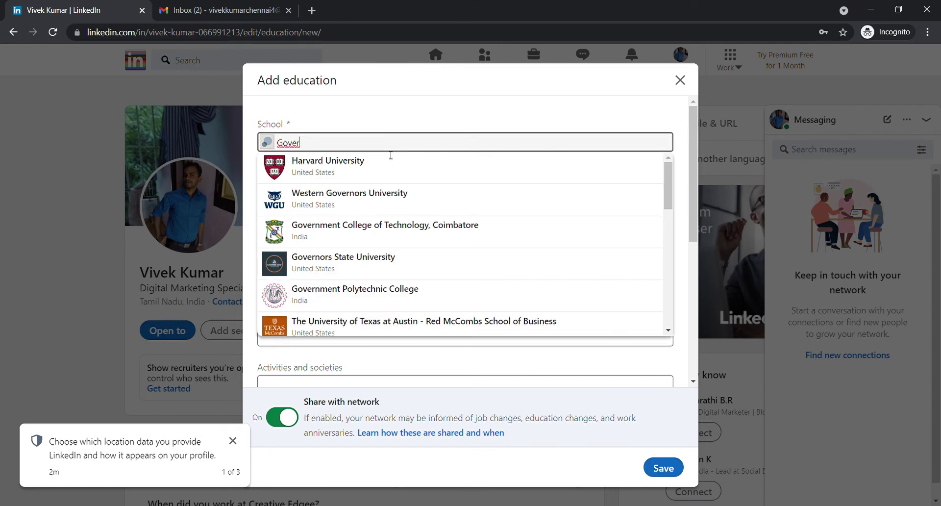
text(nment )
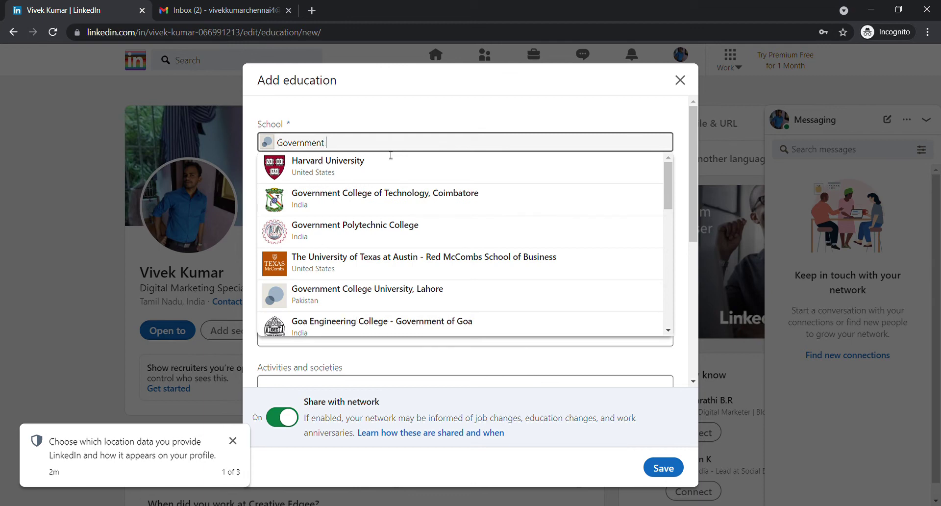
text(School)
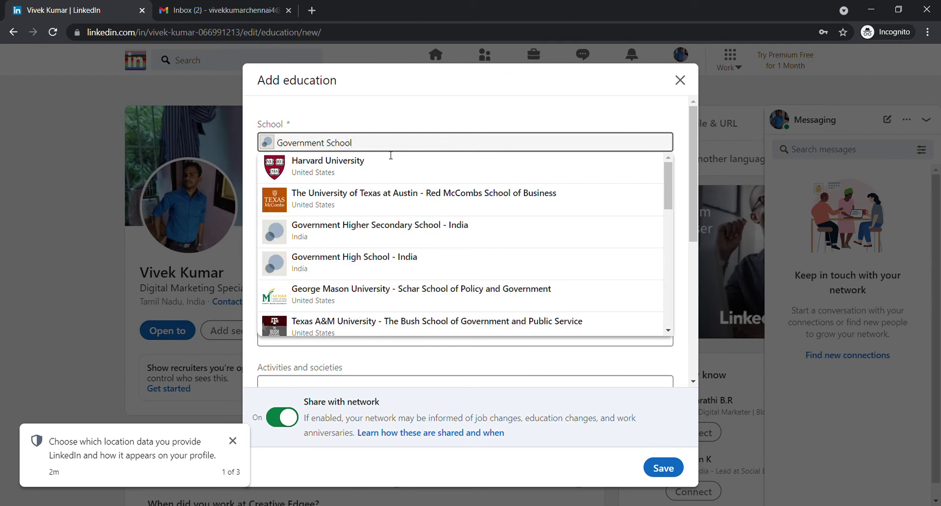
text( Sama)
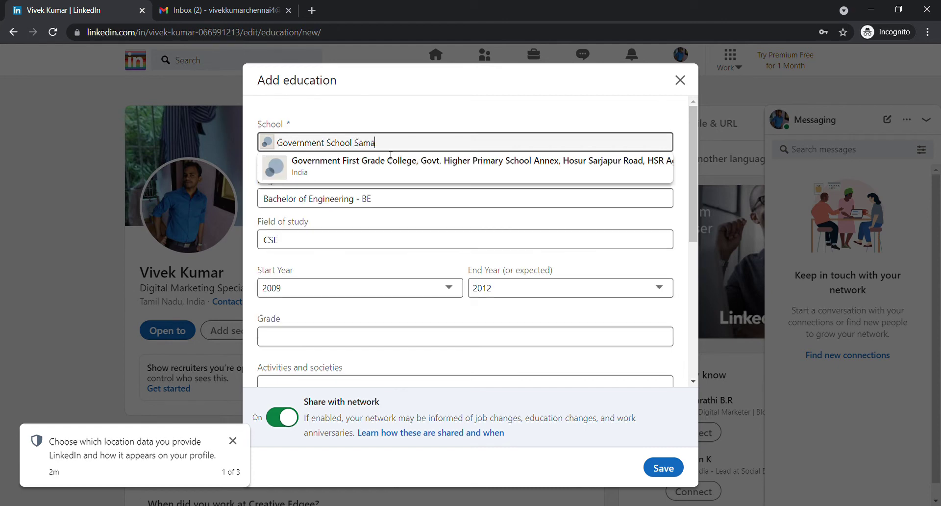
key(BackSpace)
key(BackSpace)
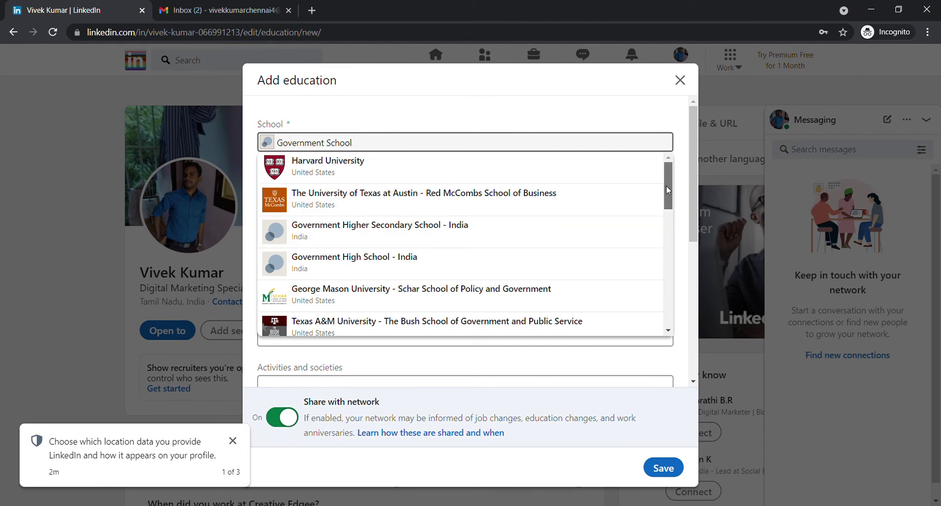
drag(666, 185, 688, 321)
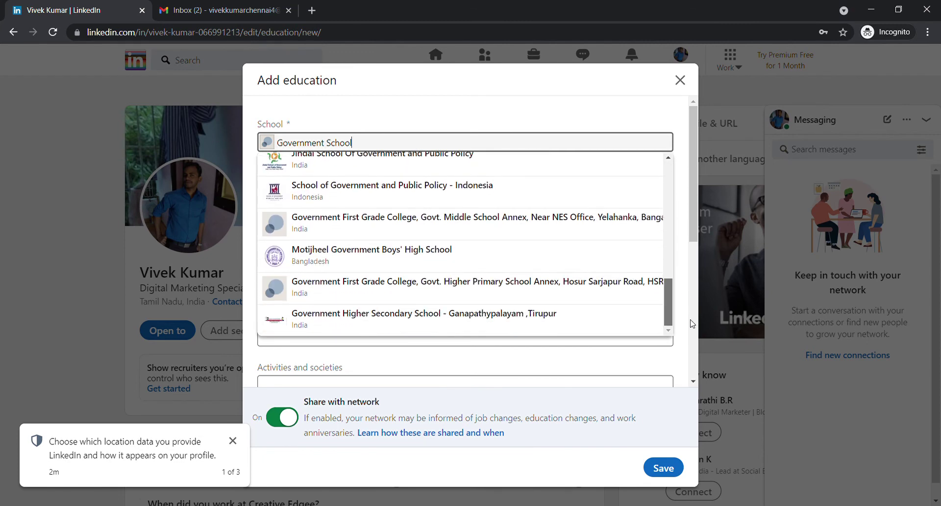
drag(692, 323, 673, 159)
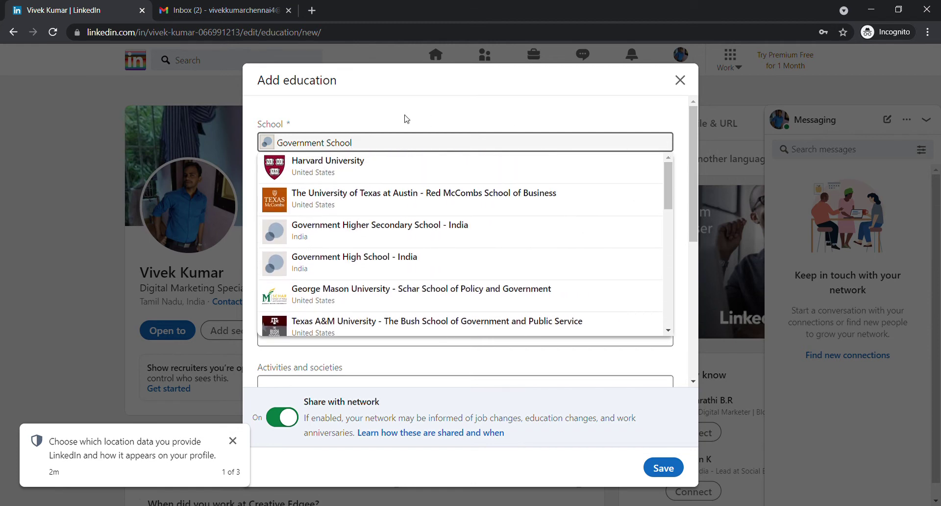
key(BackSpace)
key(BackSpace)
text(h)
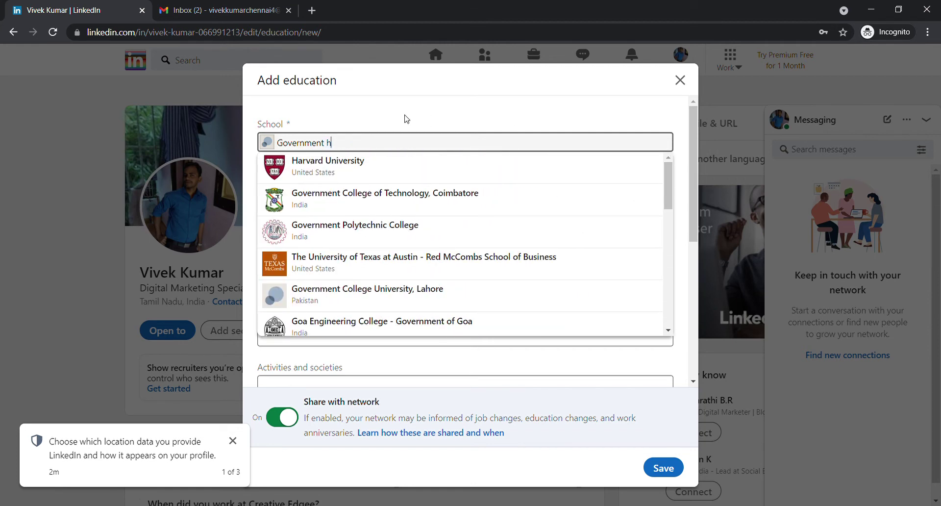
text(gg)
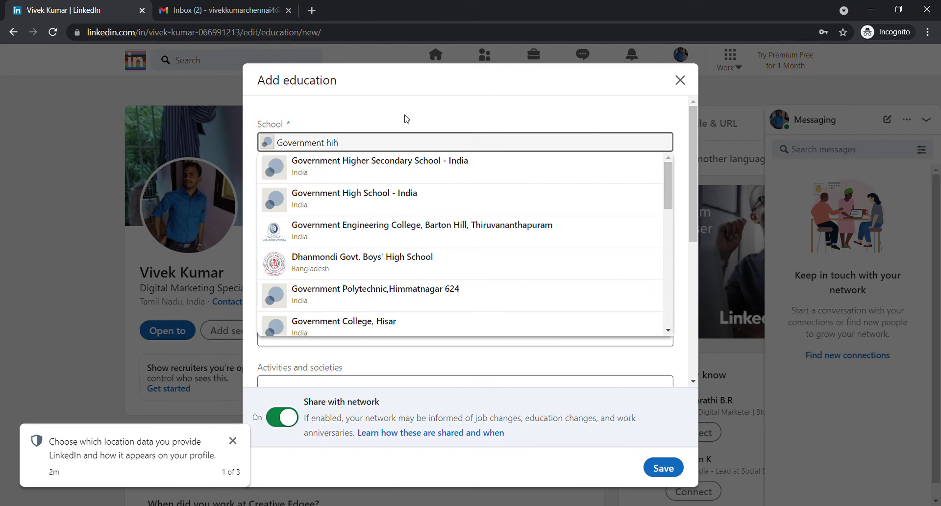
text(he)
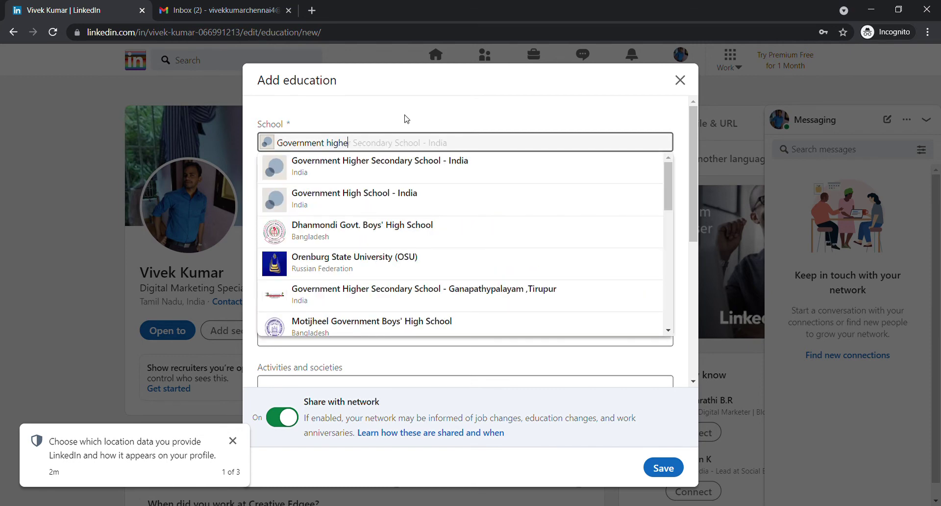
text(r)
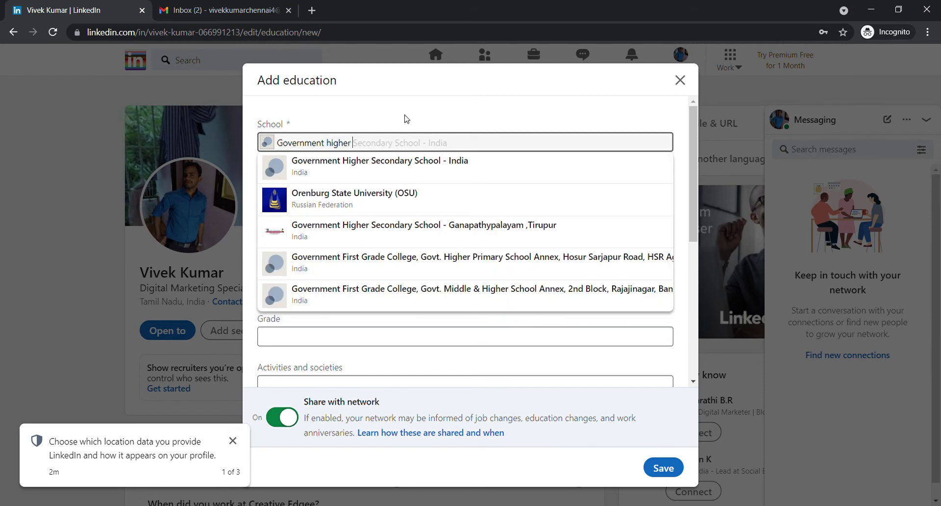
click(420, 167)
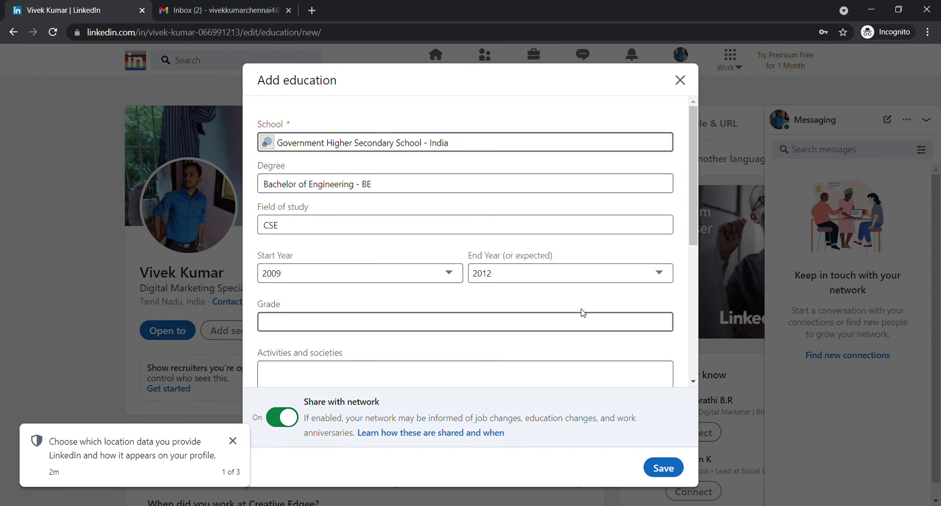
Step: Save the education entry, dismiss the 'Great progress' popup and review the updated profile
click(663, 468)
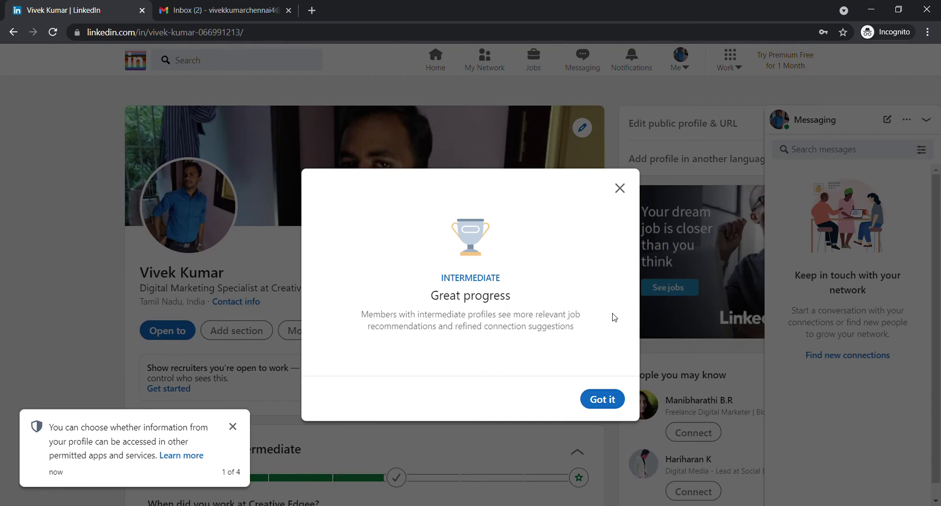
click(620, 189)
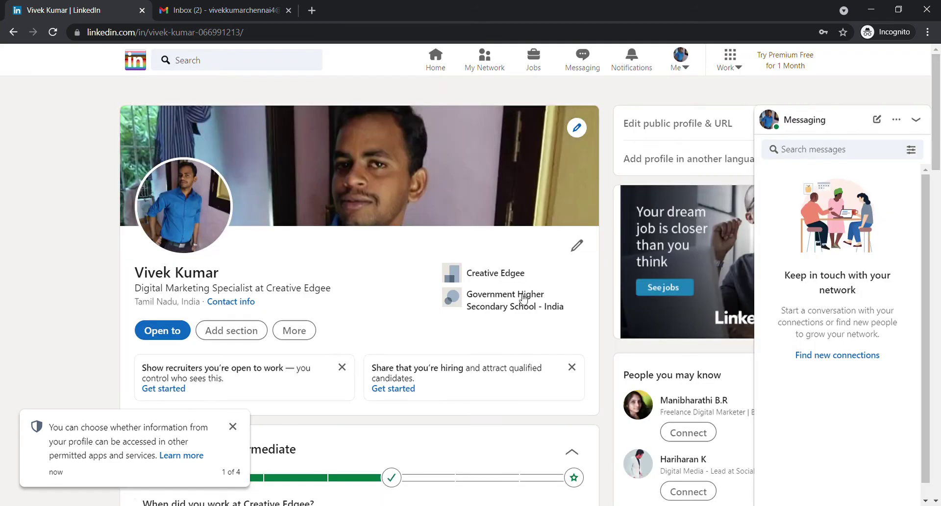
scroll(938, 132, down, 2)
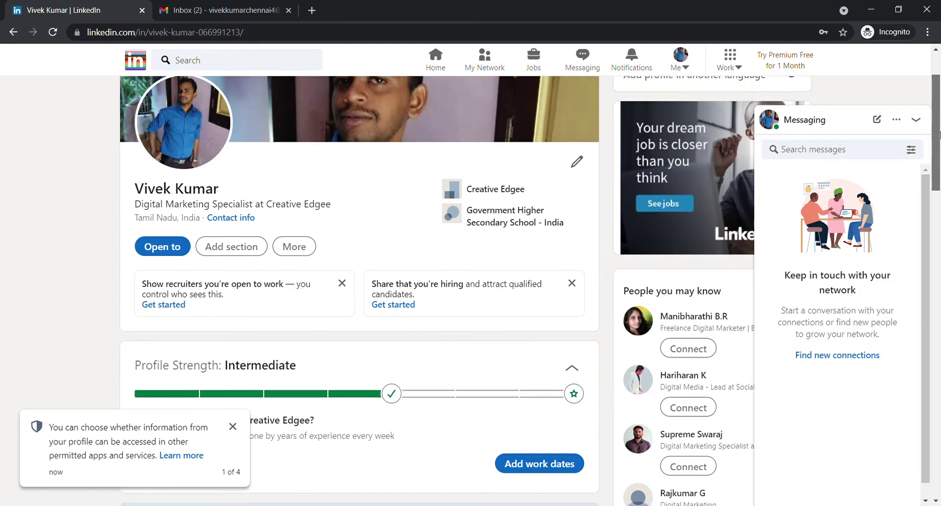
scroll(938, 132, down, 1)
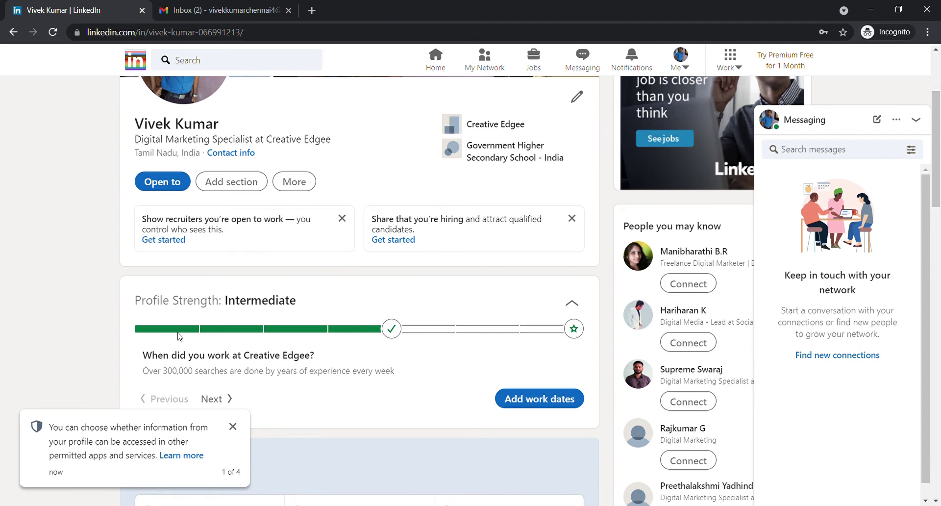
mouse_move(574, 330)
scroll(938, 144, up, 3)
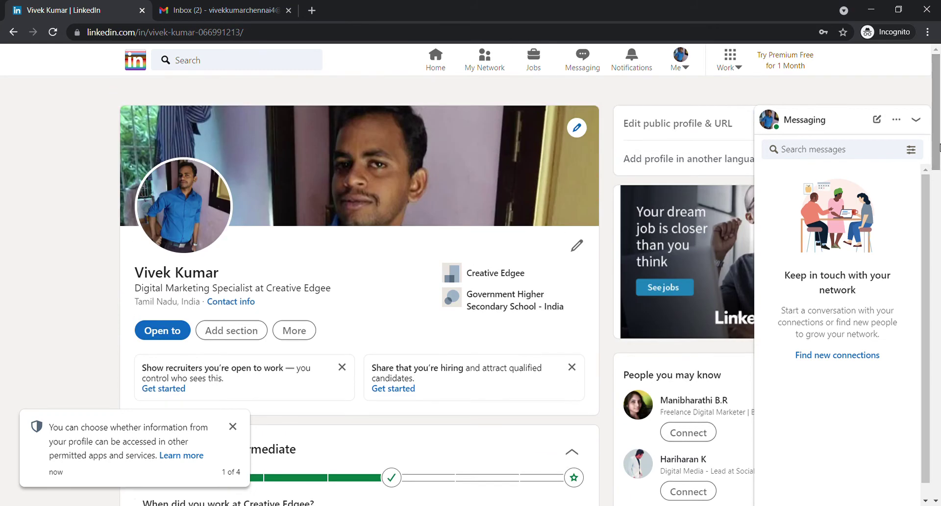
Step: Open Contact info for editing and add a blank Website URL entry
click(246, 304)
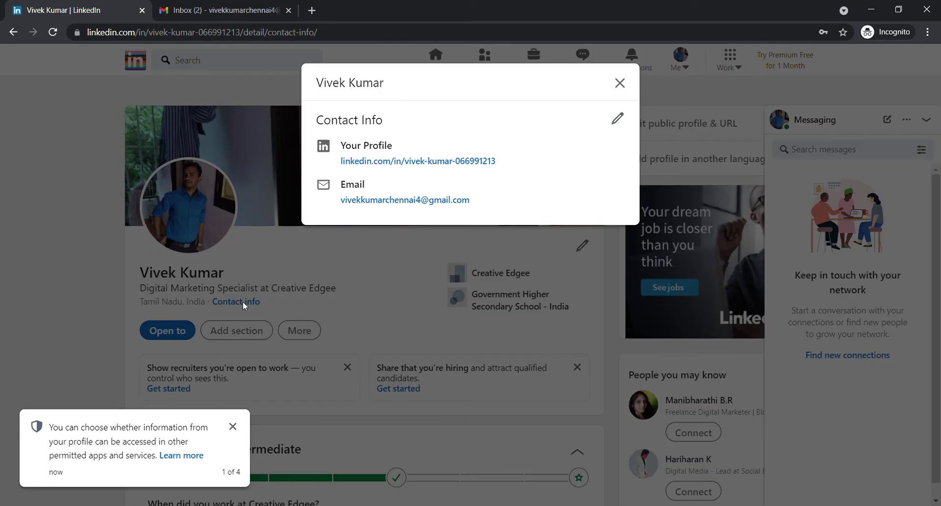
click(617, 120)
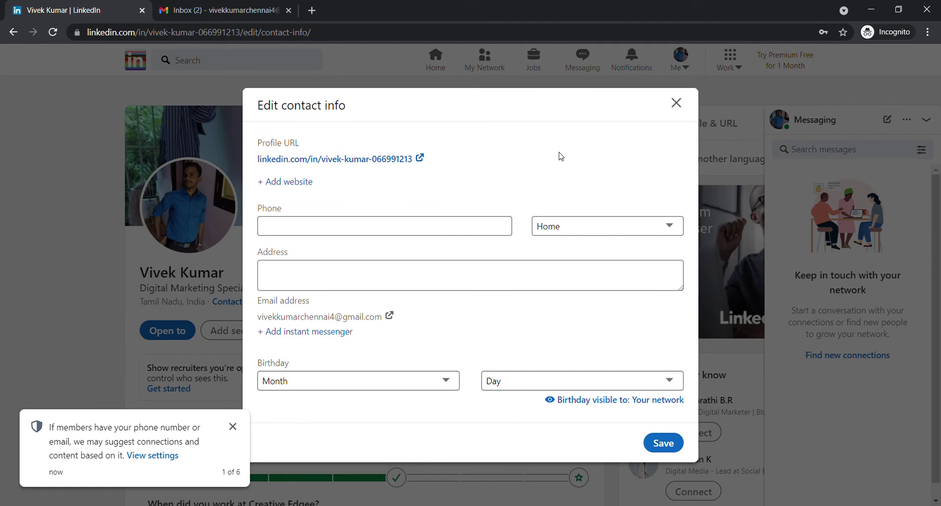
click(306, 184)
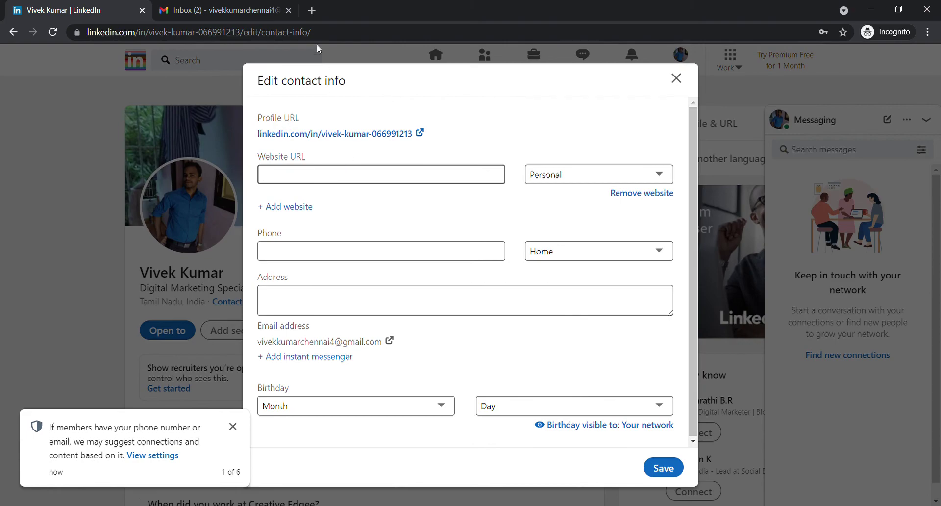
Step: Search Google for 'creative edgee' and open the creativeedgee.com site
click(313, 14)
text(cr)
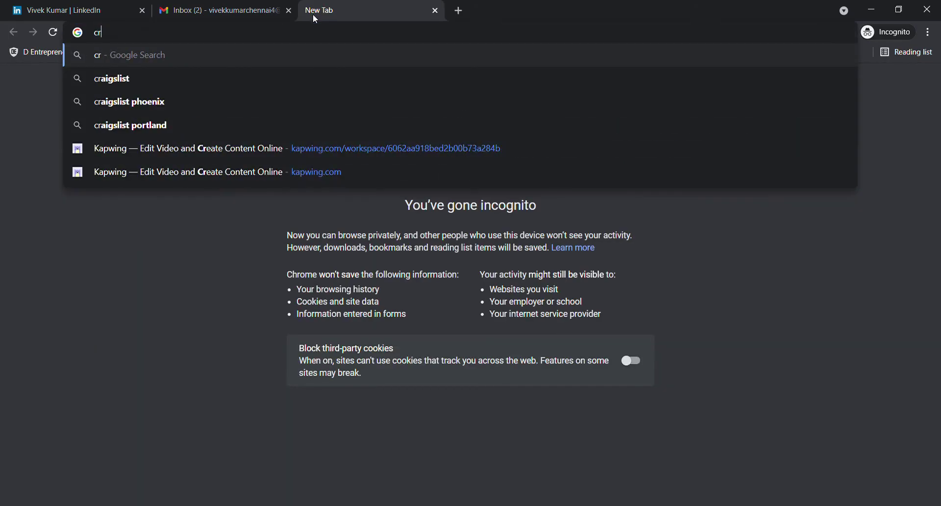
text(eative e)
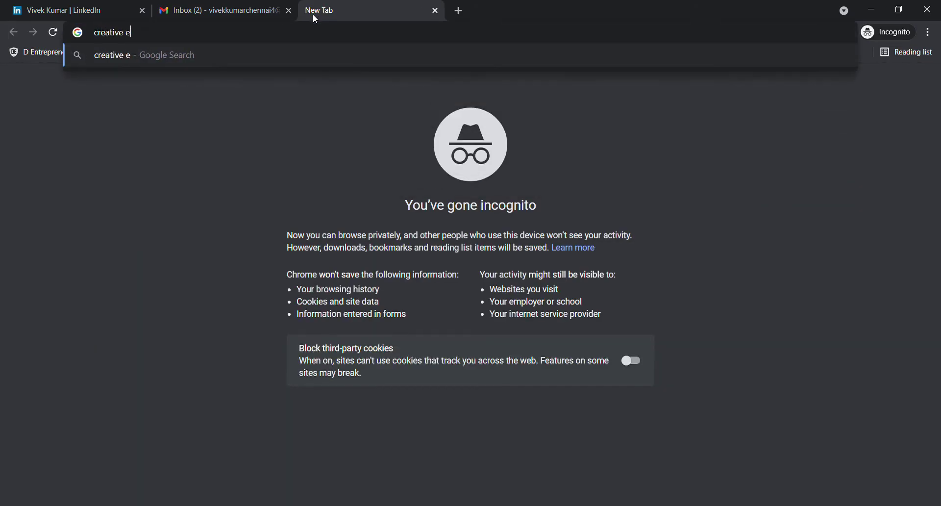
text(dgee)
key(Return)
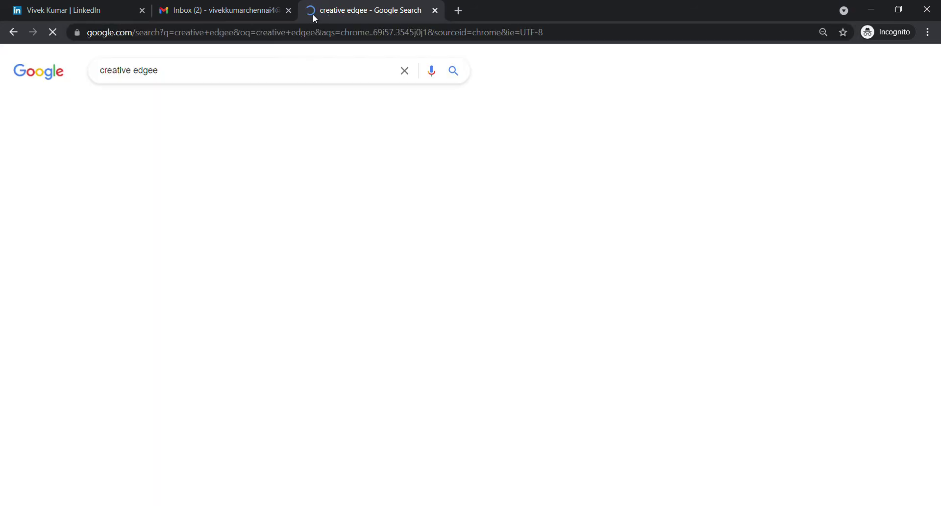
click(225, 75)
text(.dom)
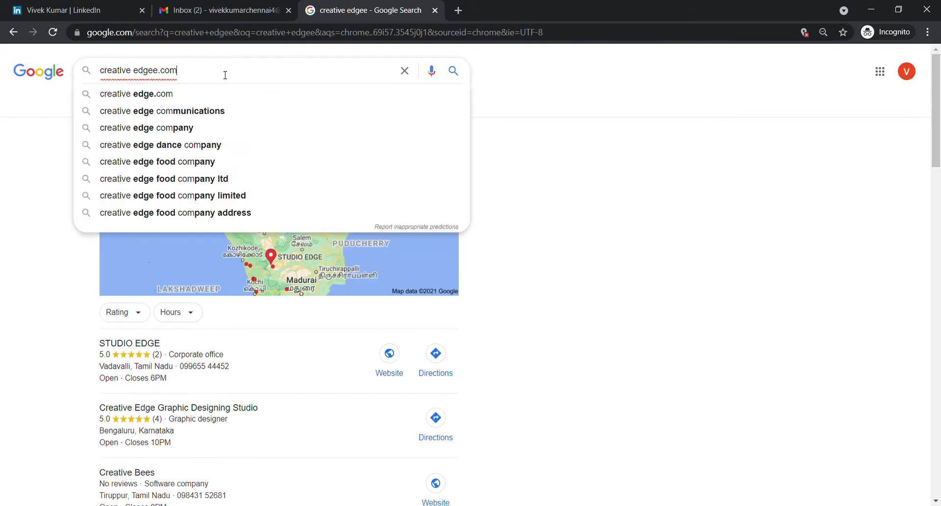
key(Return)
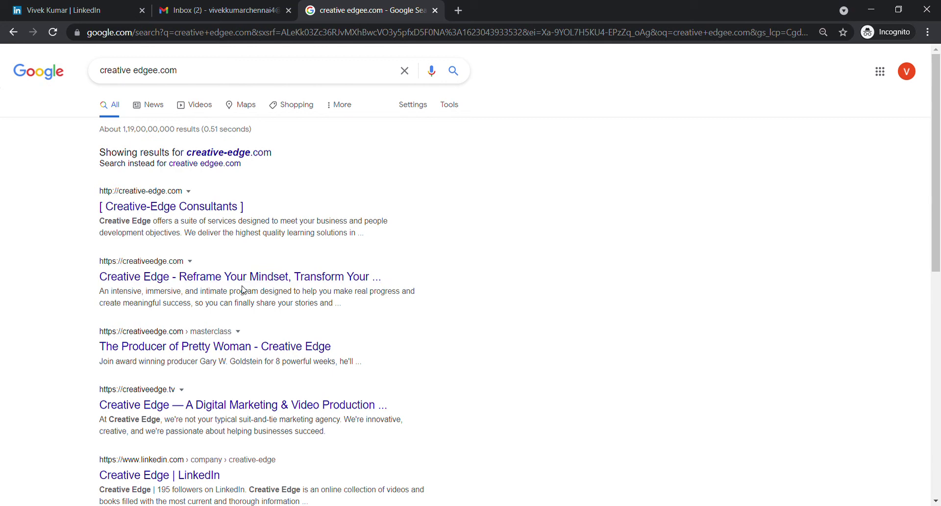
click(247, 40)
text(crea)
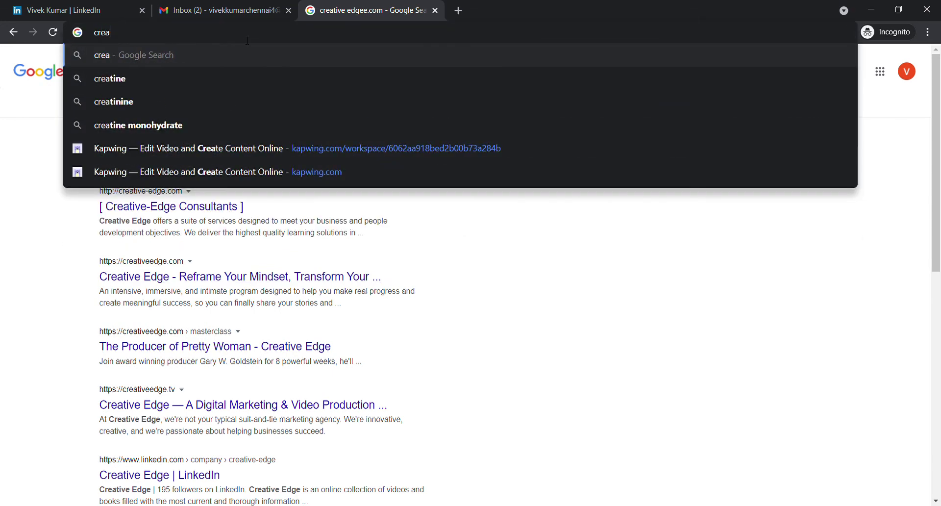
text(tiveedg)
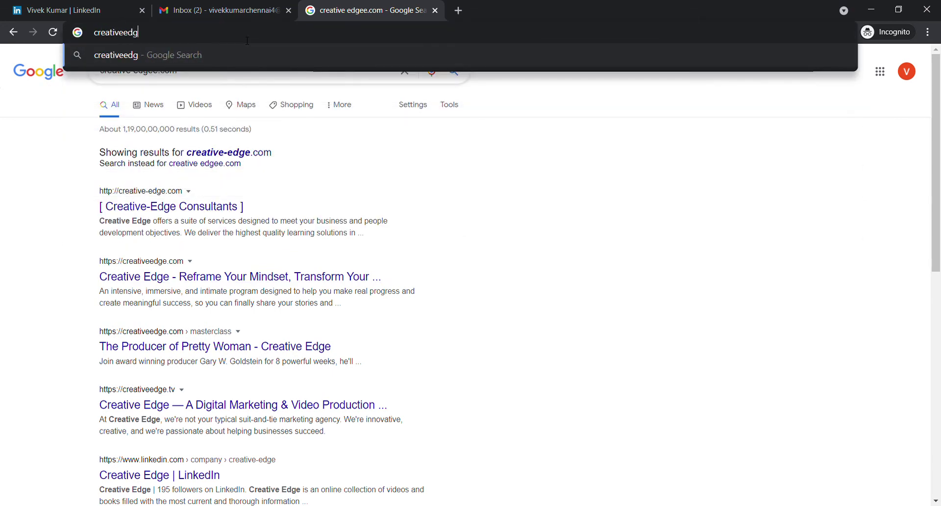
text(ee.com)
key(Return)
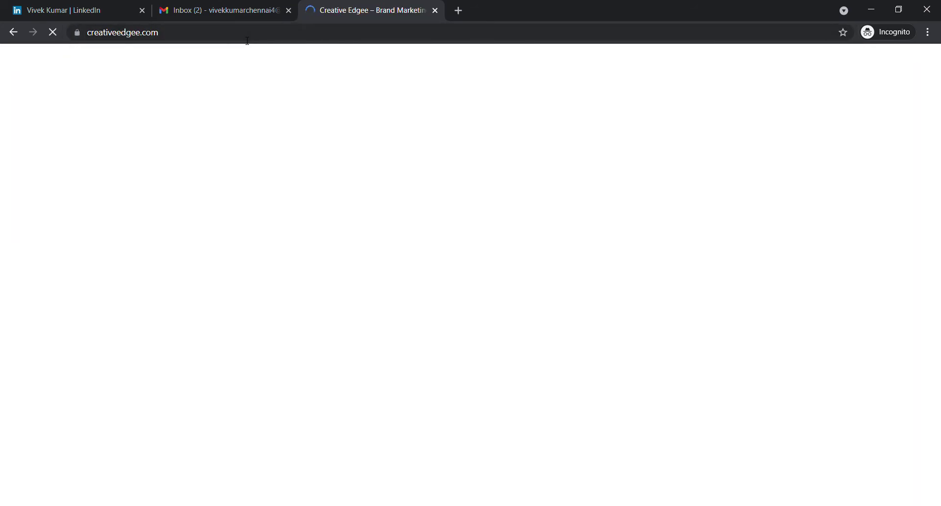
click(248, 40)
key(ctrl+c)
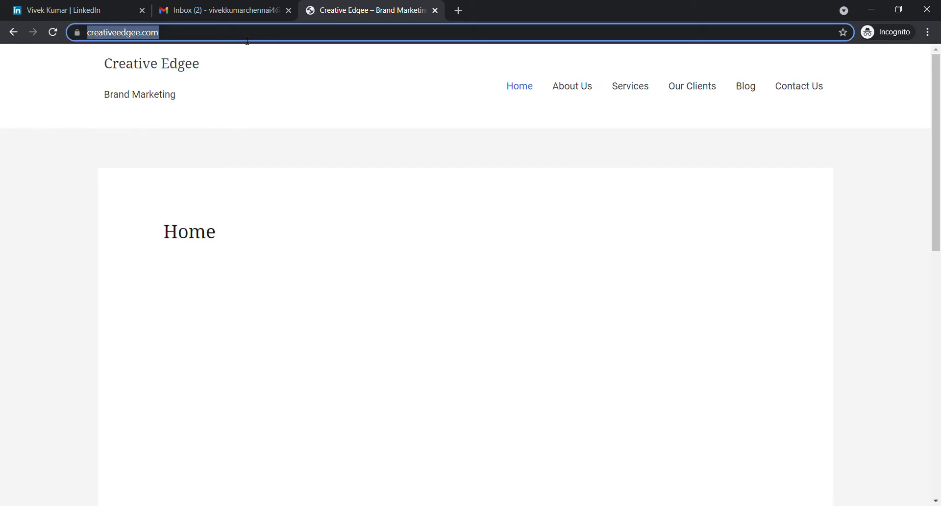
click(98, 11)
key(ctrl+v)
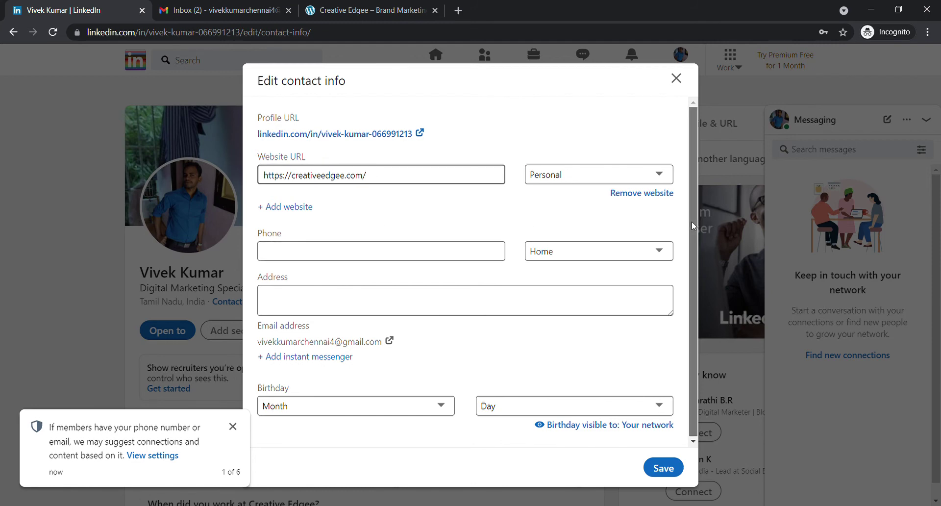
Step: Enter the phone number and set its type to Work
scroll(692, 225, down, 1)
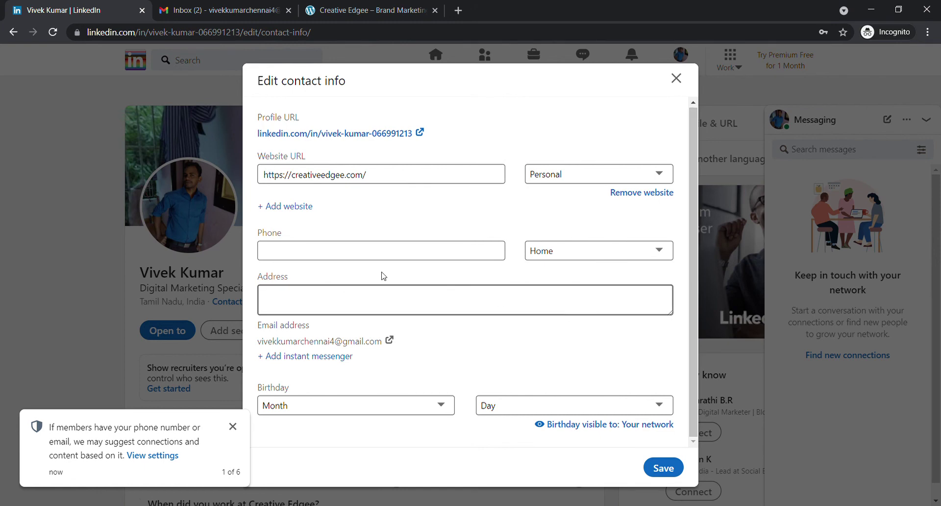
click(380, 254)
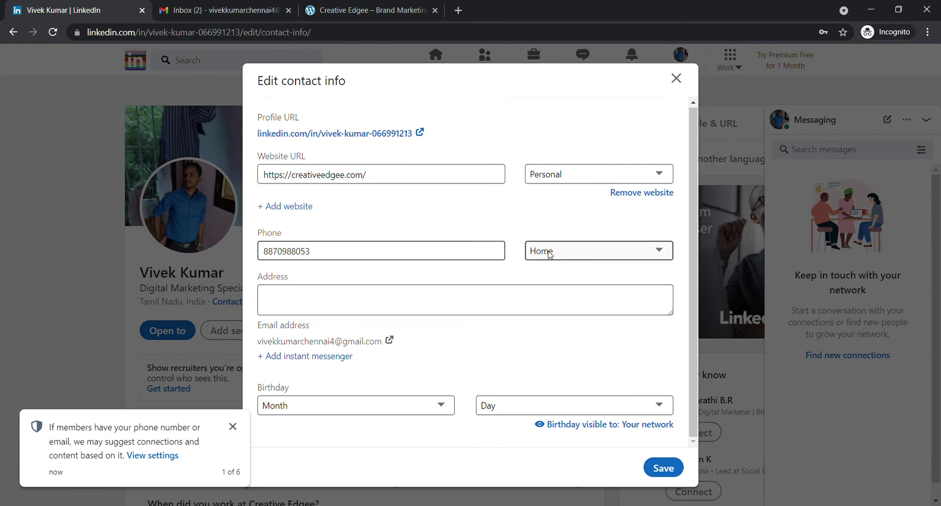
click(555, 284)
click(504, 303)
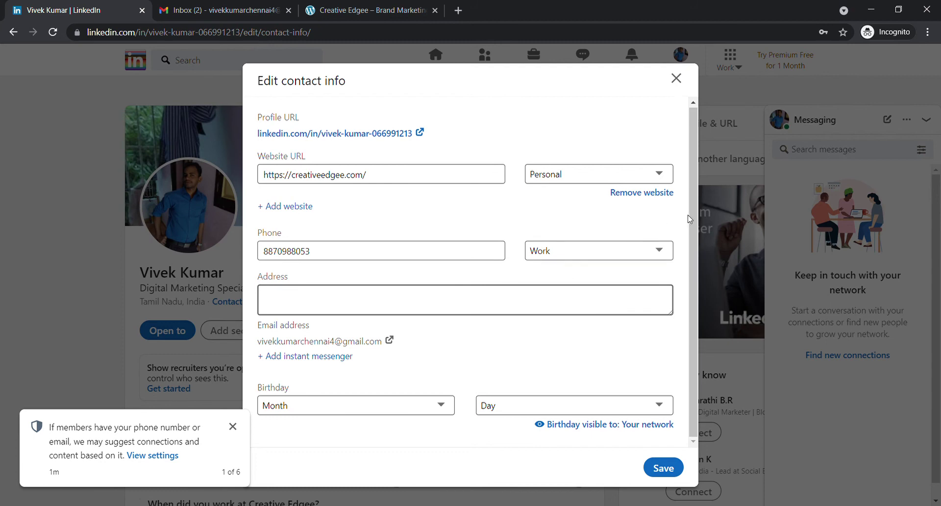
click(692, 271)
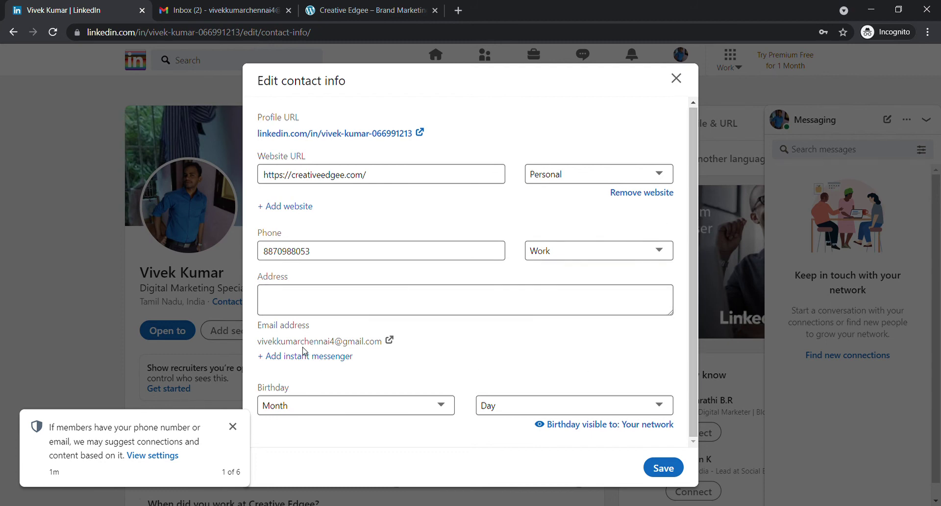
Step: Set the birthday to September 20 and save the contact info
click(324, 411)
key(s)
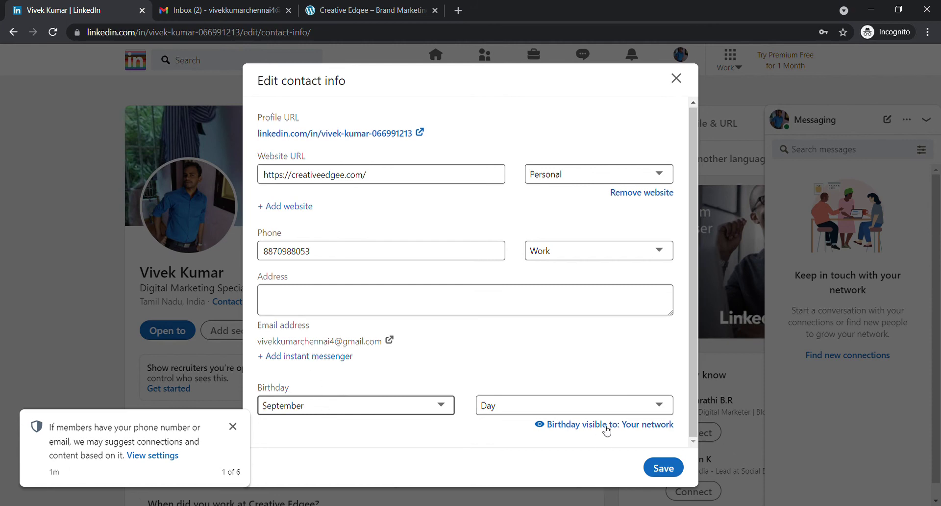
key(2)
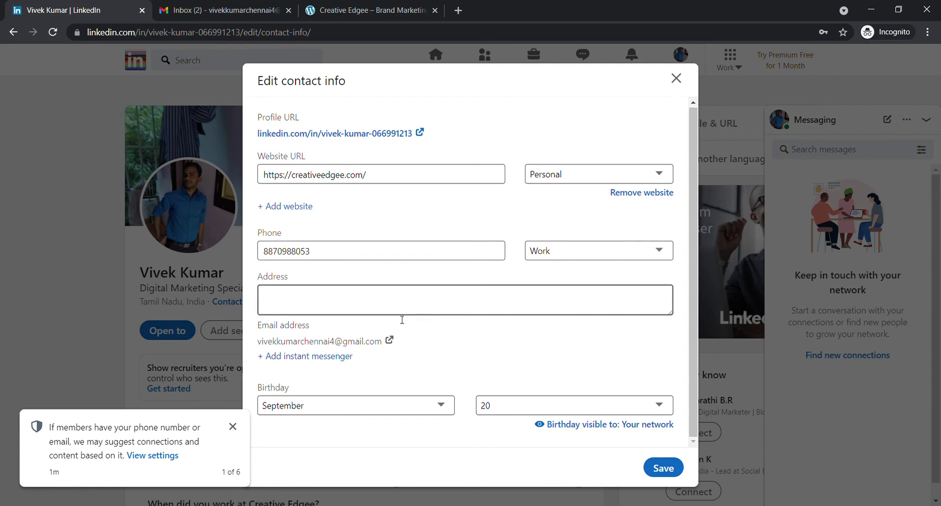
click(662, 473)
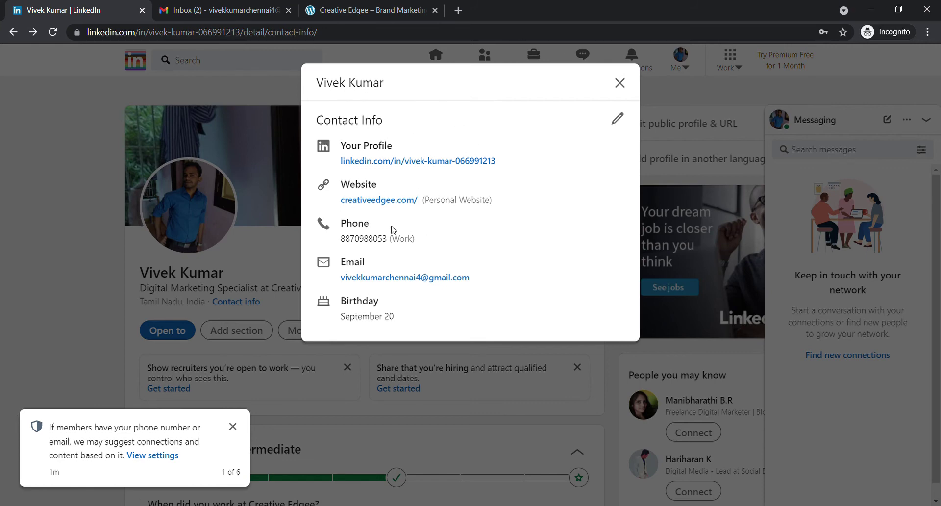
Step: Close the contact info dialog and scroll to the Profile Strength card asking about Creative Edgee
click(619, 83)
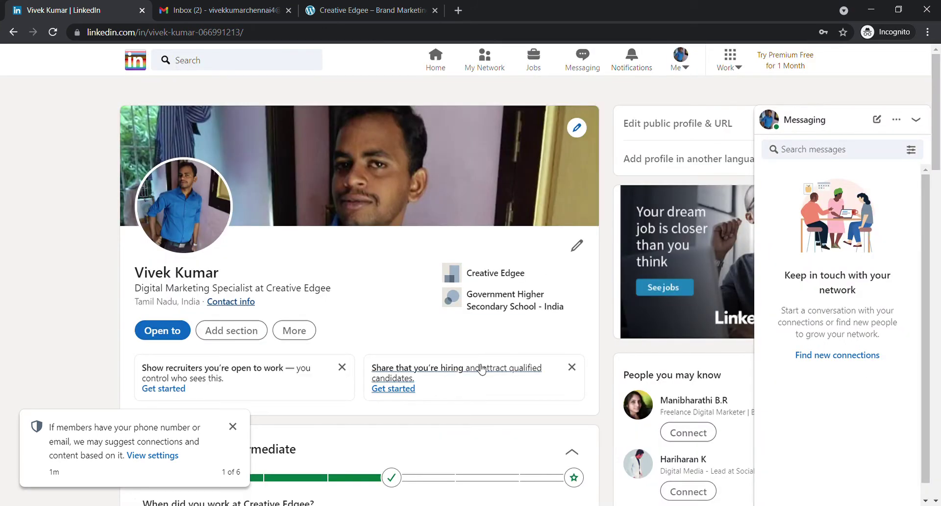
scroll(844, 181, down, 3)
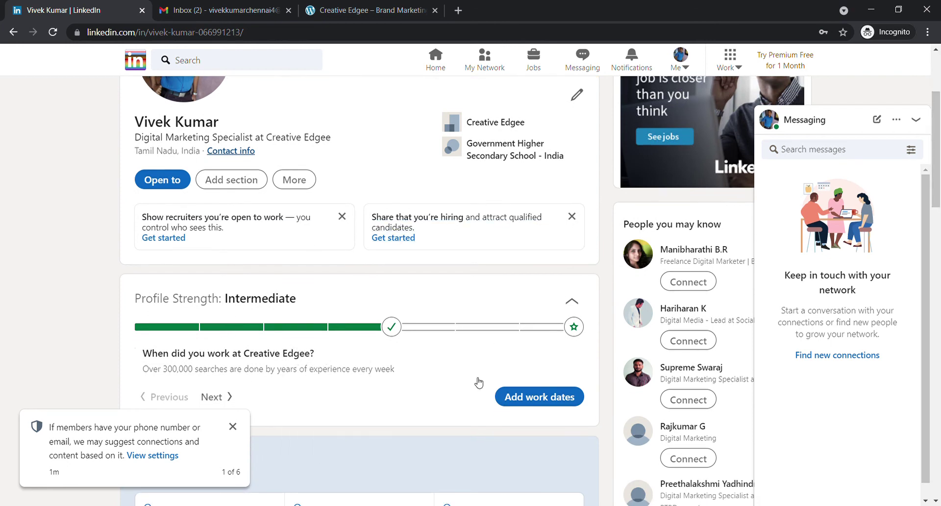
Step: Give the Creative Edgee Digital Marketing Specialist role a February 2020 – Present date range and save it
click(548, 401)
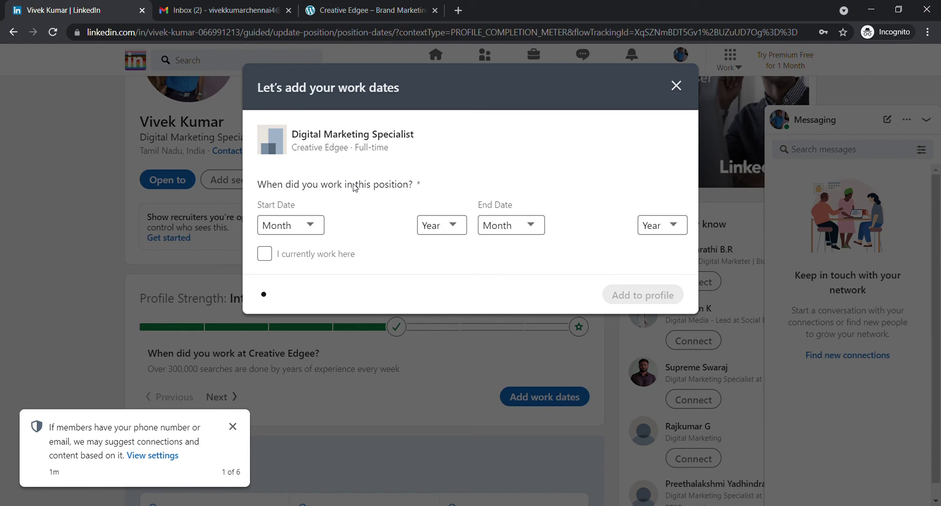
click(267, 253)
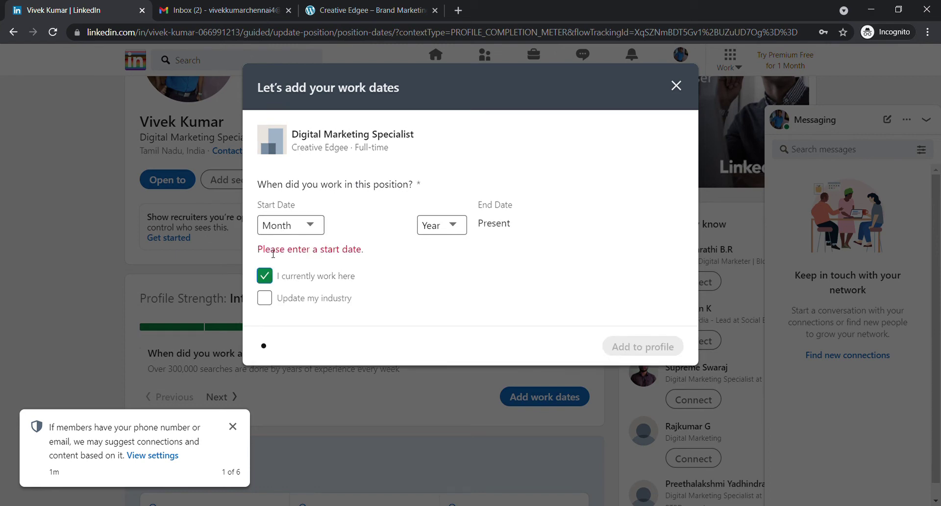
click(265, 297)
click(267, 276)
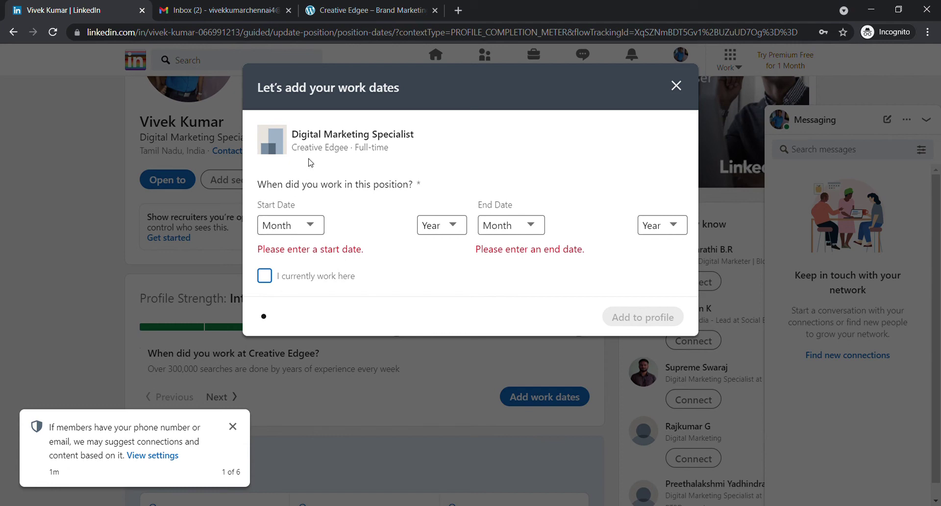
drag(298, 134, 365, 138)
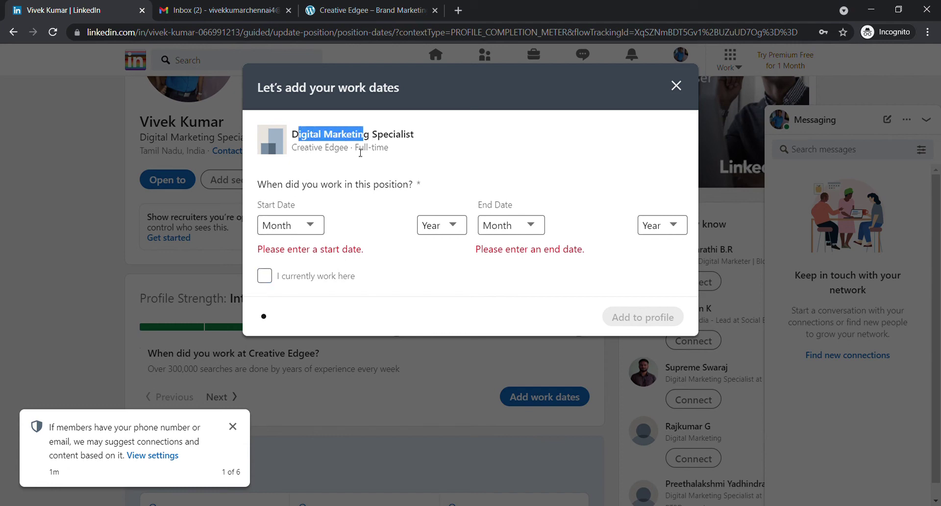
click(289, 203)
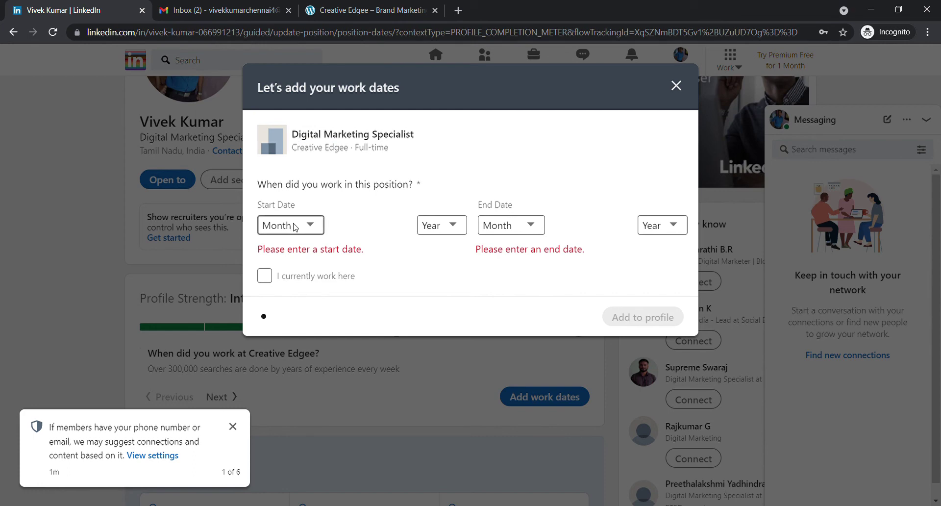
key(Down)
key(Down)
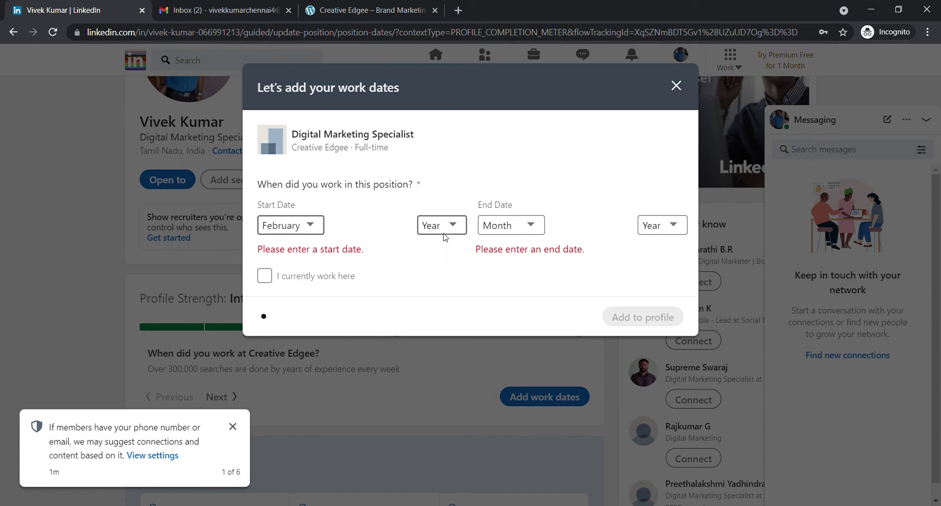
click(444, 232)
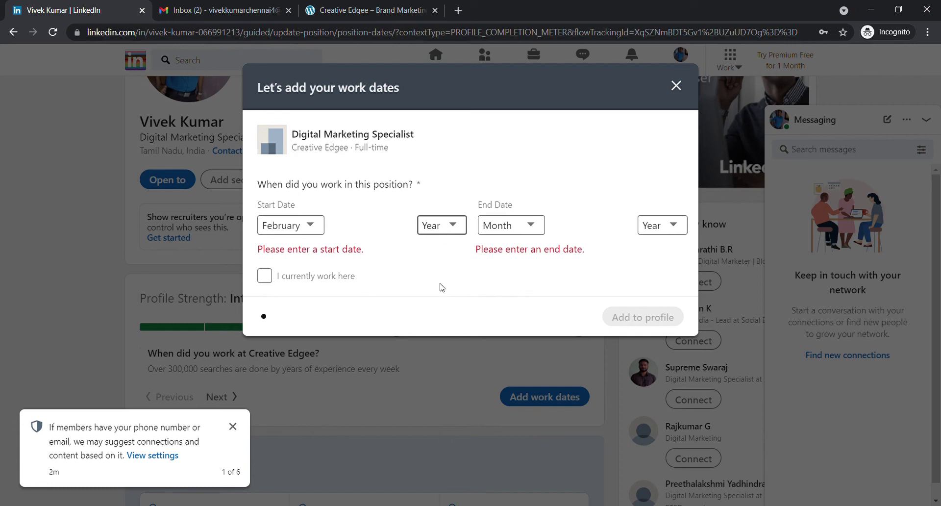
key(Down)
key(Down)
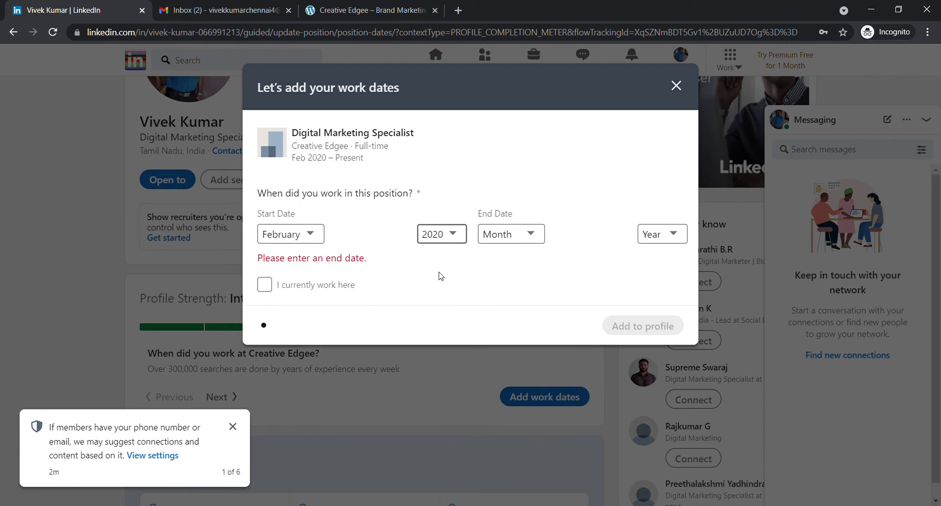
click(504, 243)
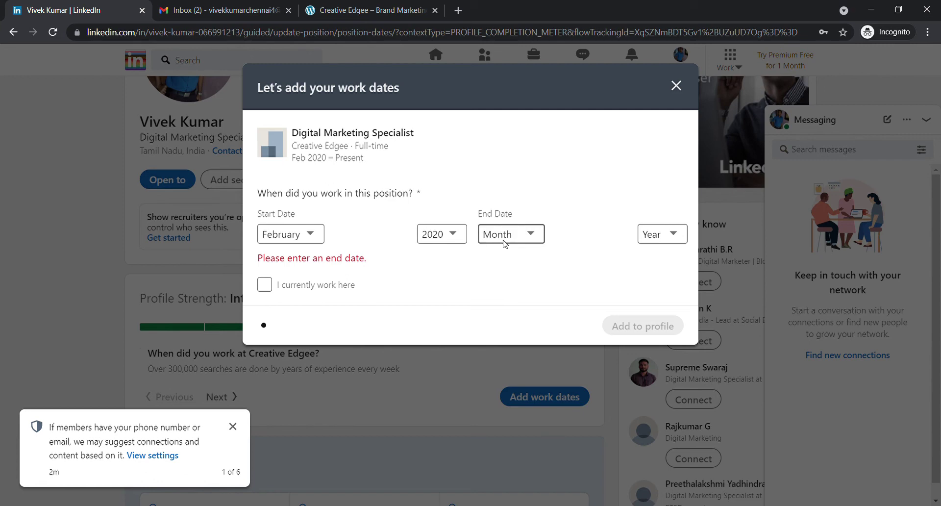
click(264, 284)
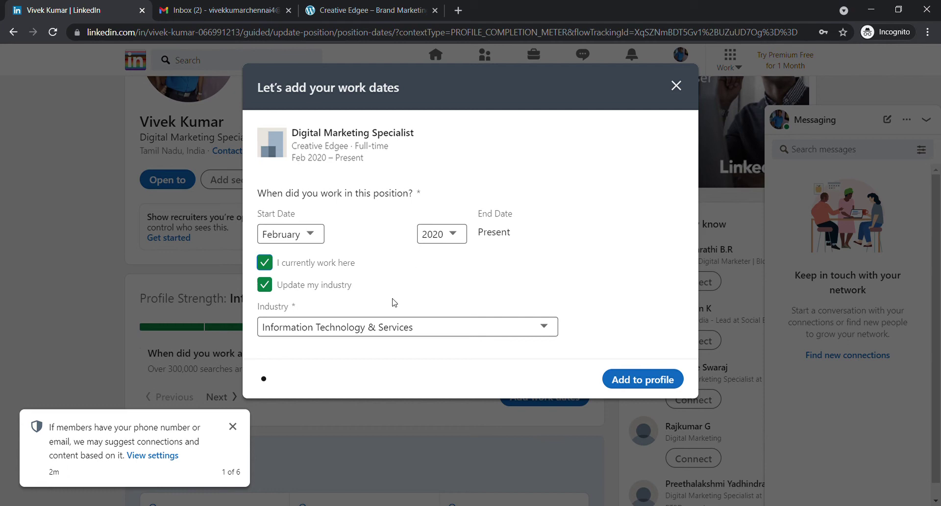
click(630, 379)
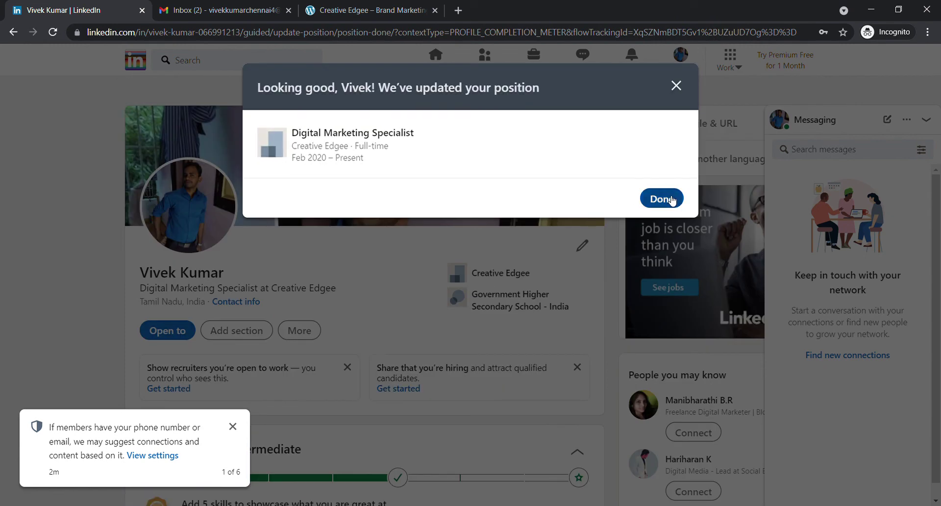
Step: Dismiss the work-dates confirmation and select the suggested skills Data Analytics, Advertising and Social Media
click(661, 198)
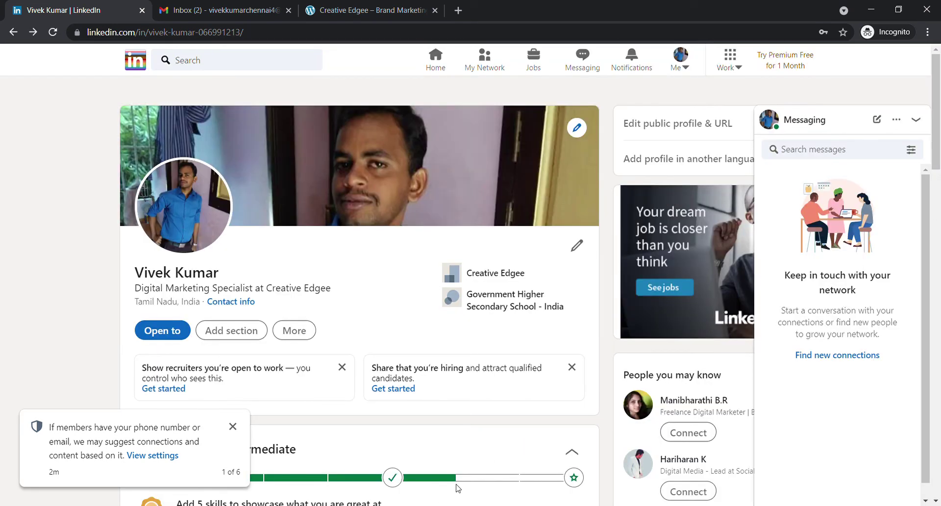
scroll(938, 167, down, 5)
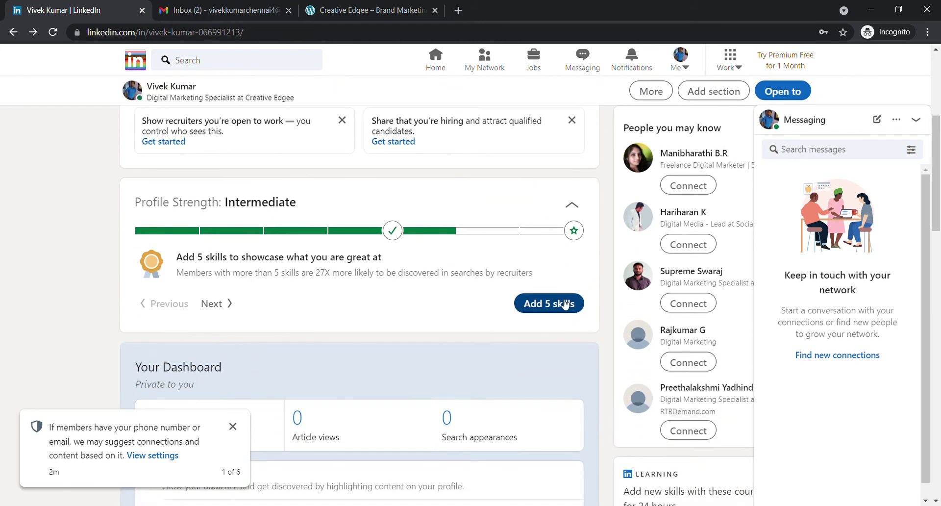
click(564, 304)
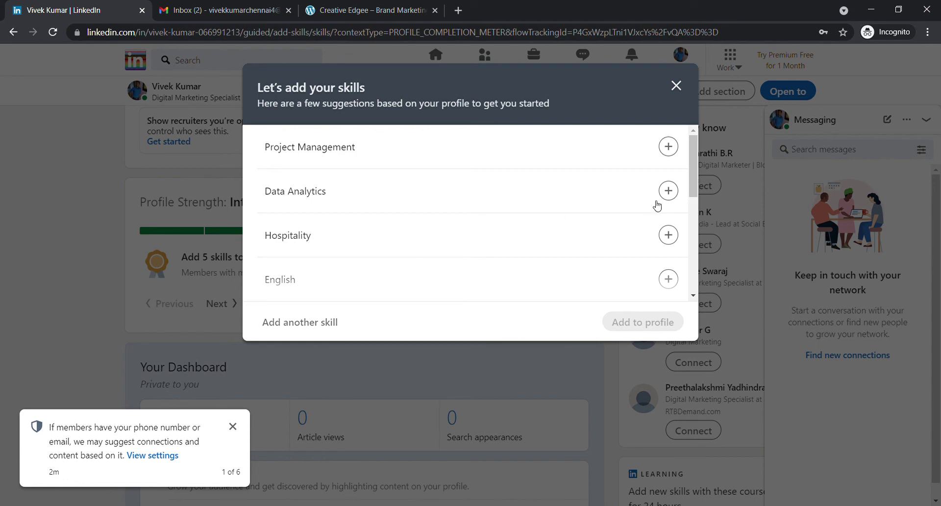
click(674, 194)
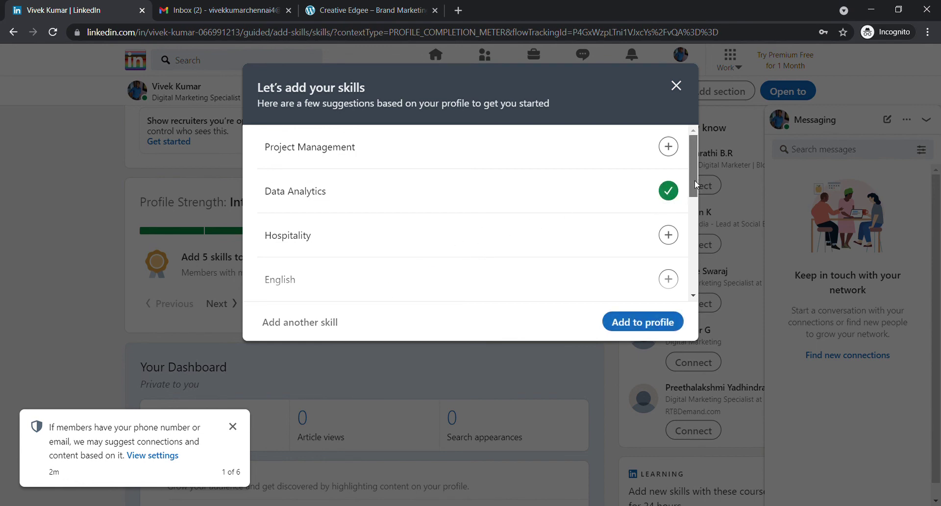
drag(695, 180, 696, 227)
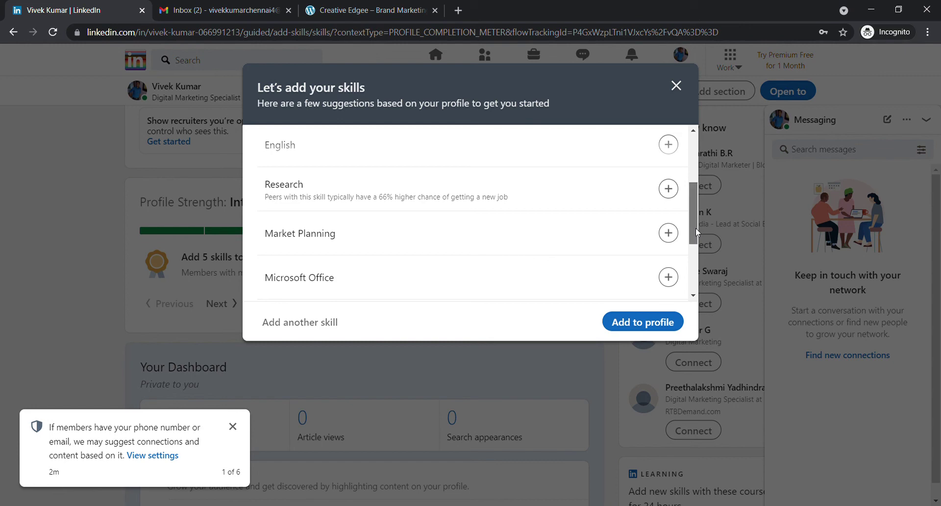
drag(695, 227, 699, 266)
click(668, 223)
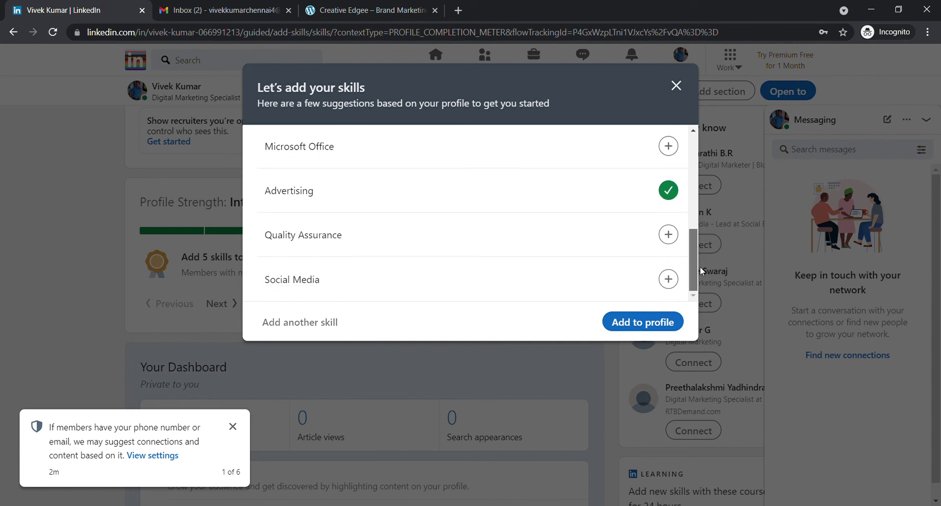
click(671, 279)
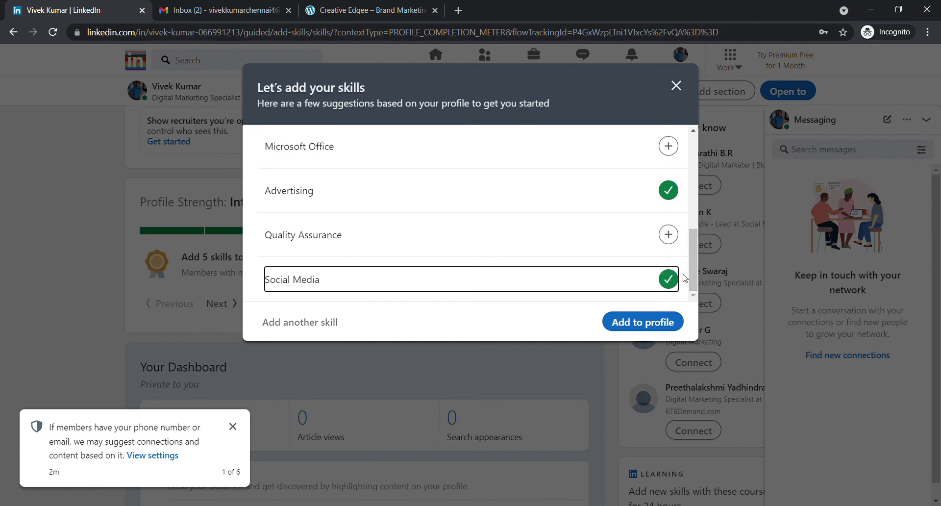
drag(692, 274, 691, 174)
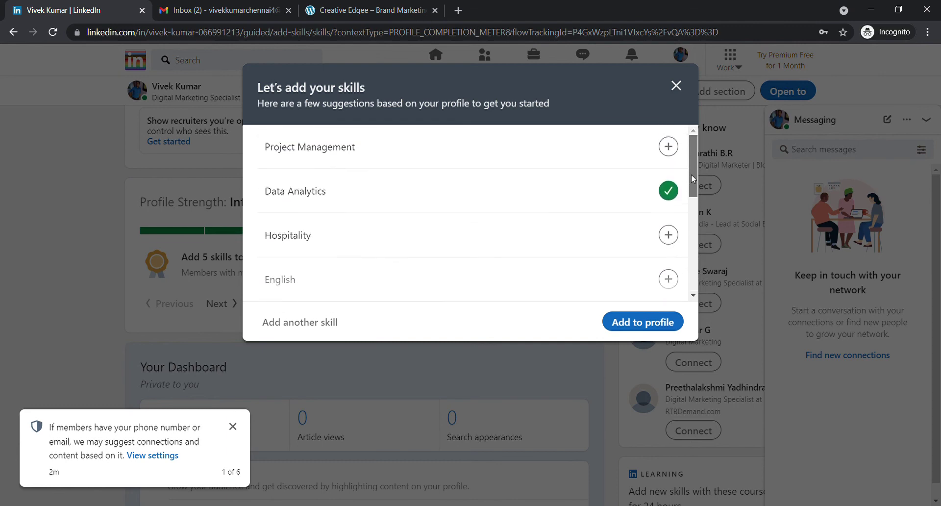
Step: Discard the empty extra skill entry, save the chosen skills and close the summary
click(308, 326)
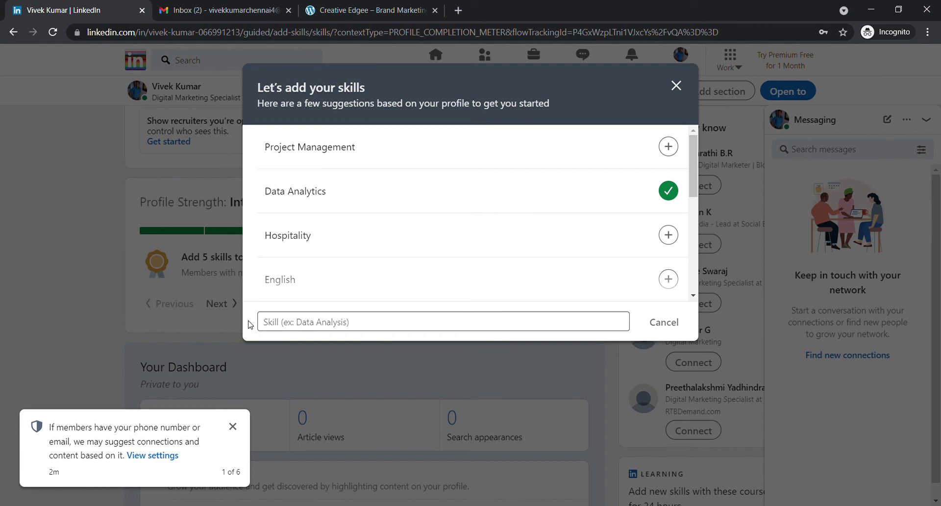
click(663, 322)
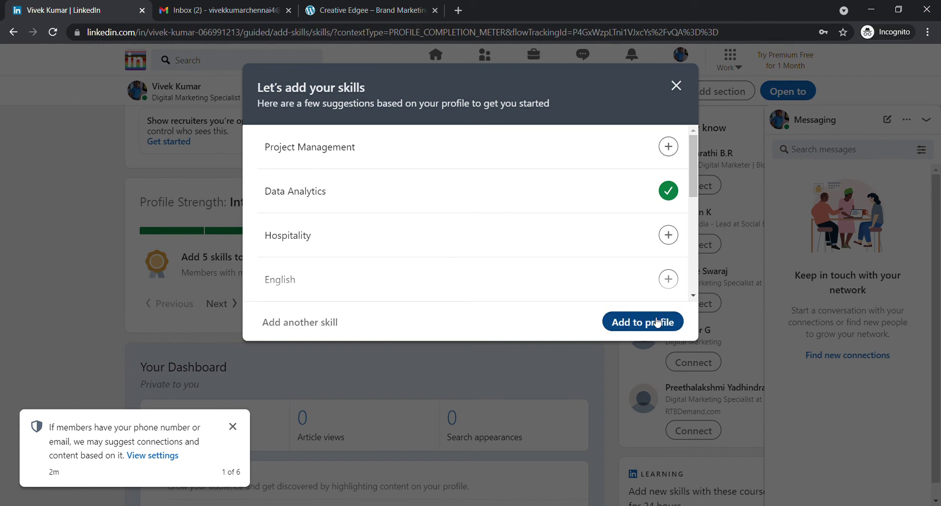
click(657, 321)
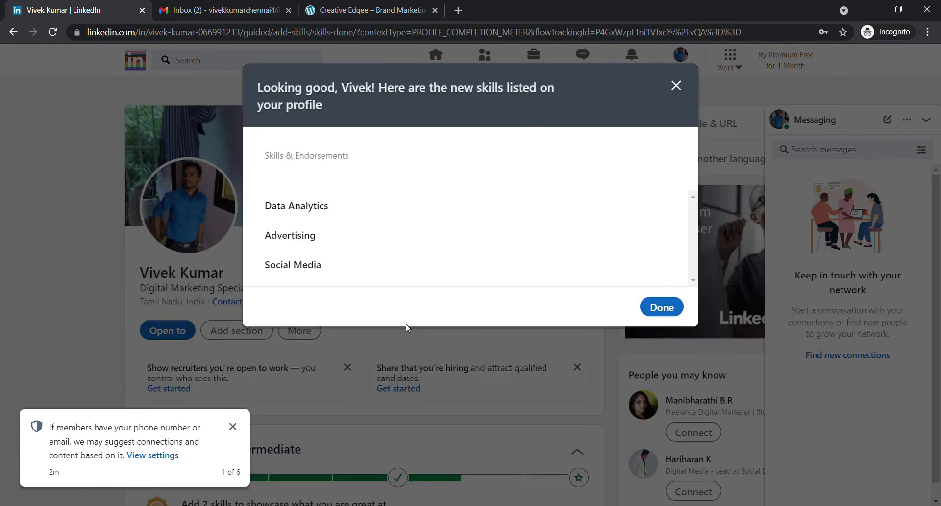
click(654, 309)
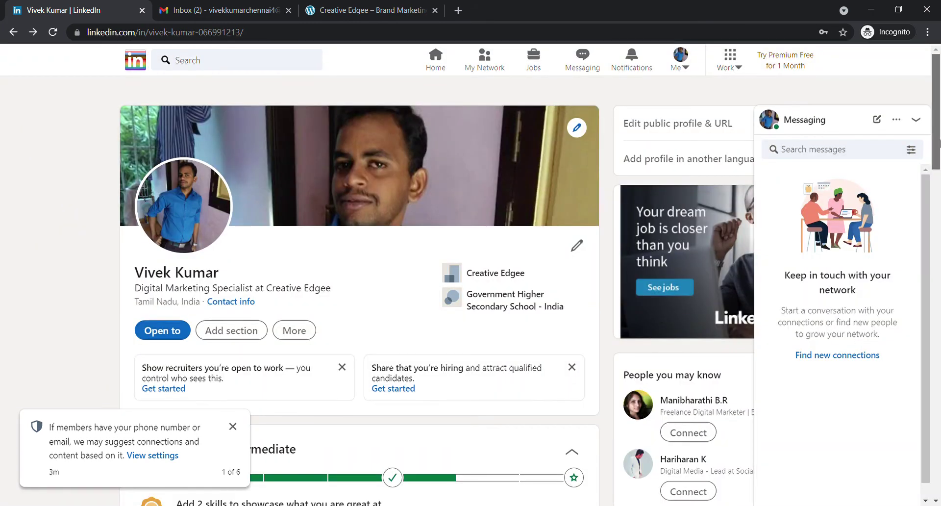
drag(939, 142, 938, 235)
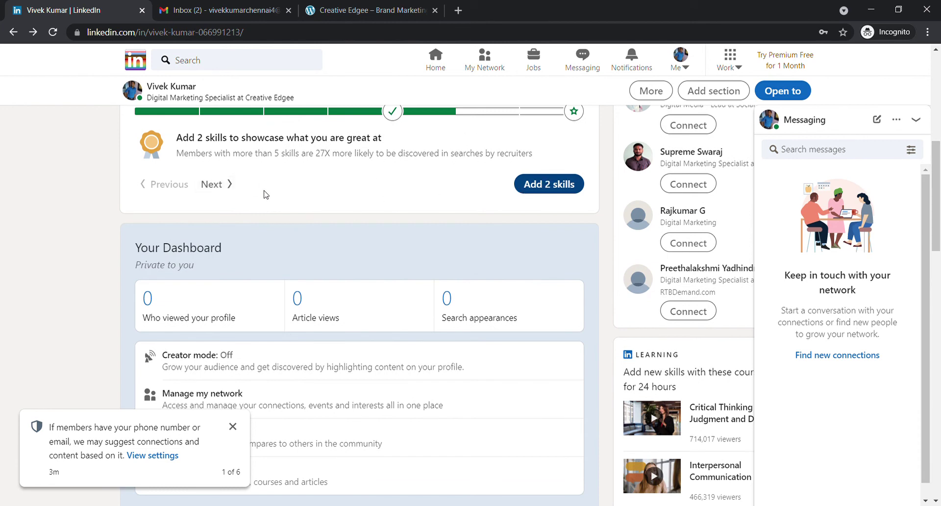
click(230, 184)
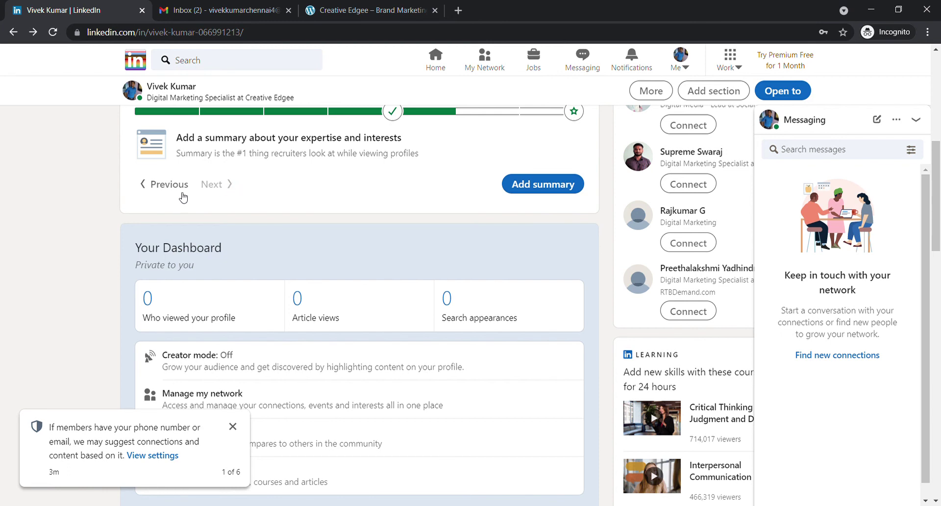
click(169, 185)
click(210, 186)
click(548, 185)
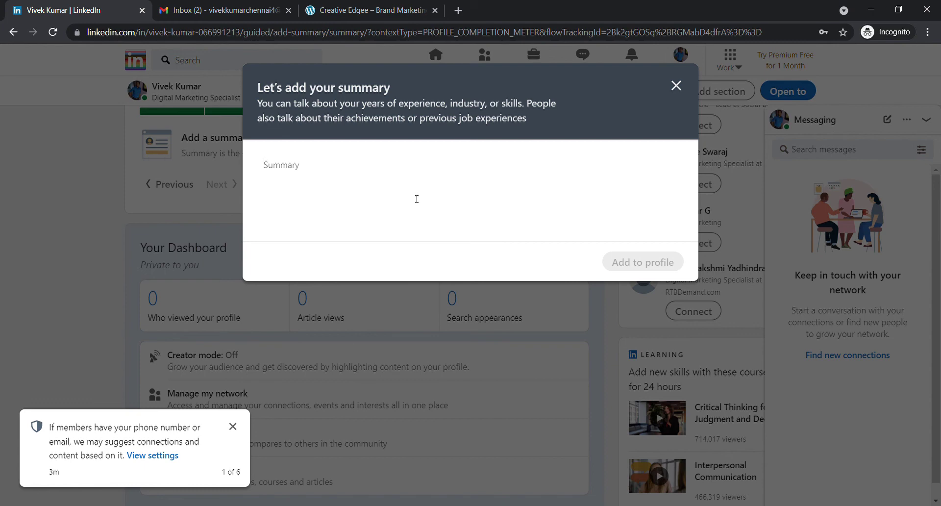
click(676, 86)
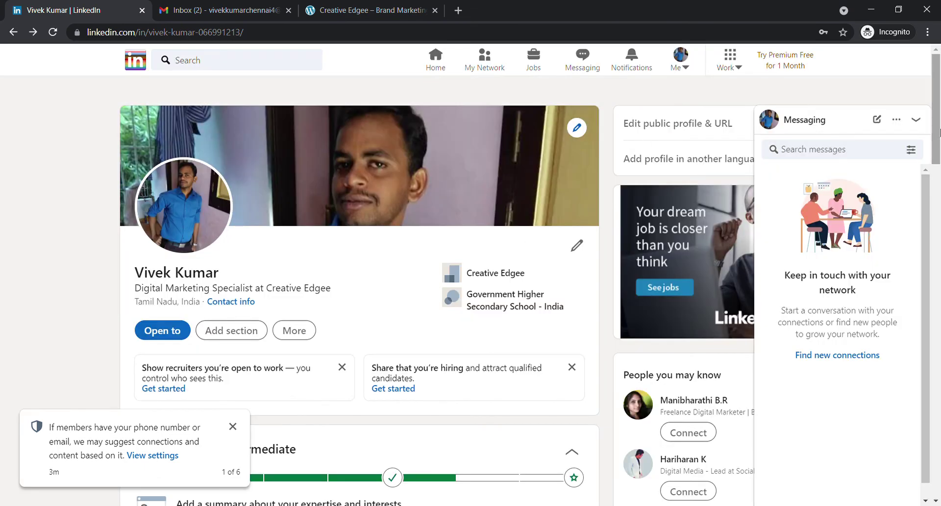
drag(937, 135, 937, 190)
mouse_move(535, 249)
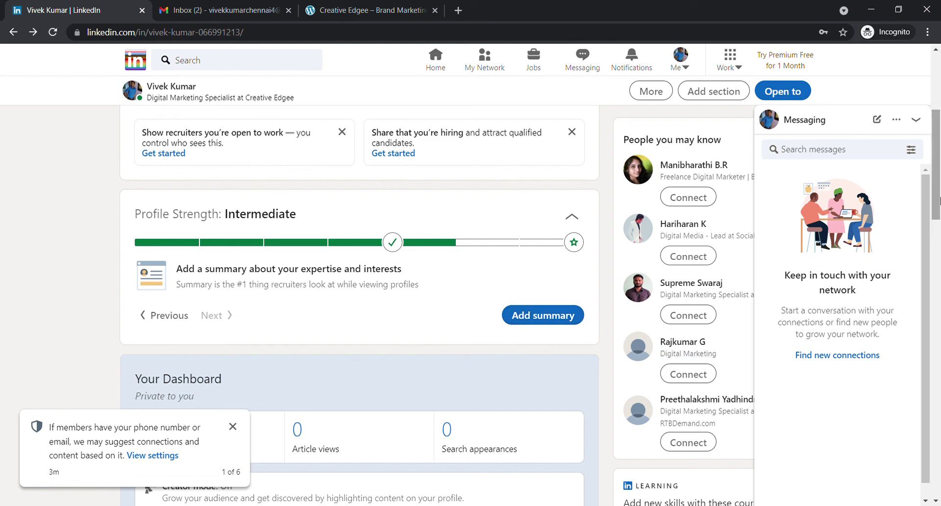
Step: Return to the home feed and run a LinkedIn search for 'digital marketing'
drag(937, 197, 936, 141)
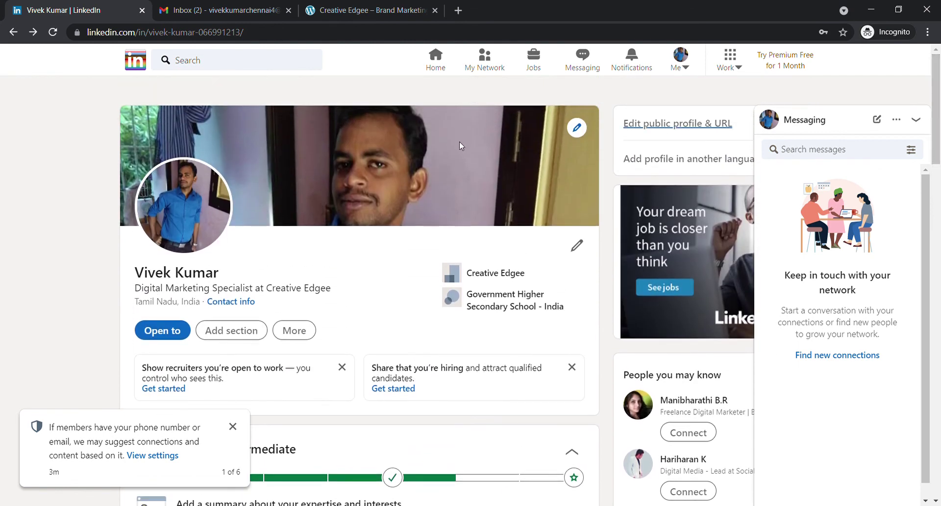
click(145, 71)
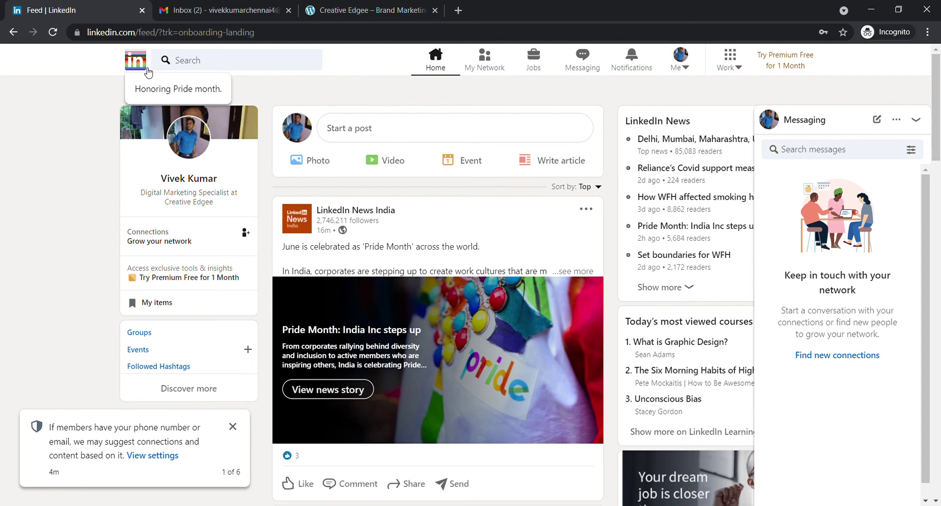
click(221, 62)
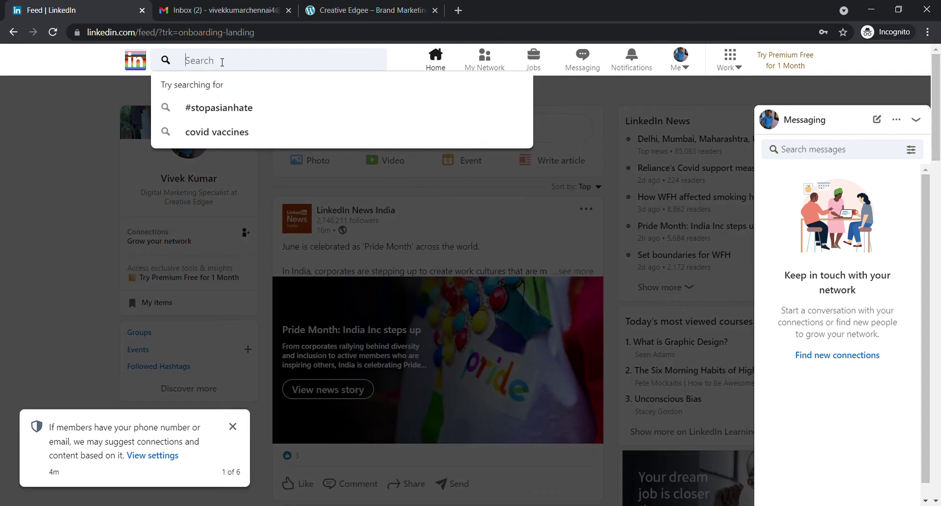
text(digital )
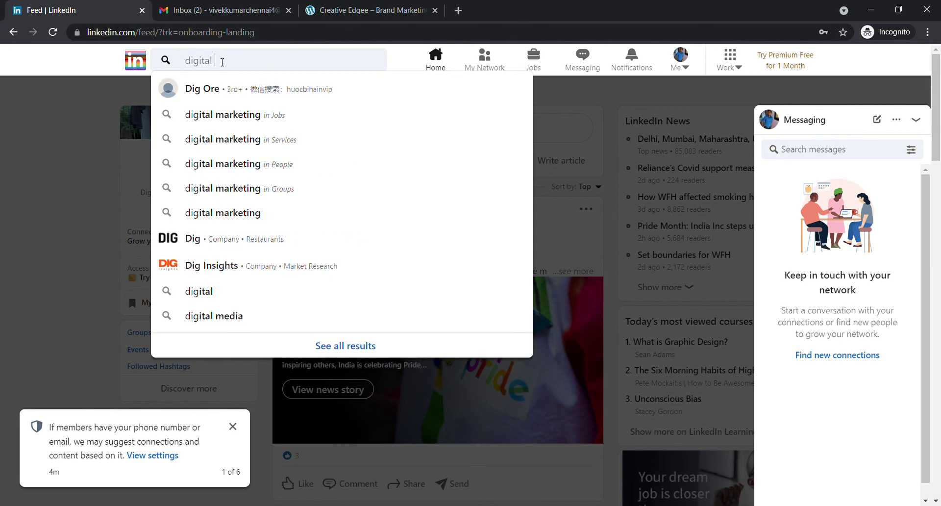
text(marketing)
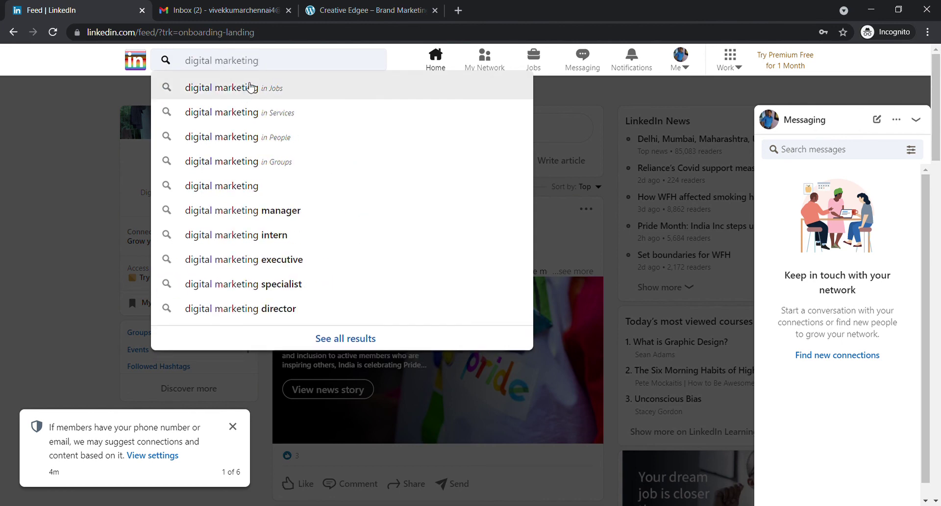
key(Return)
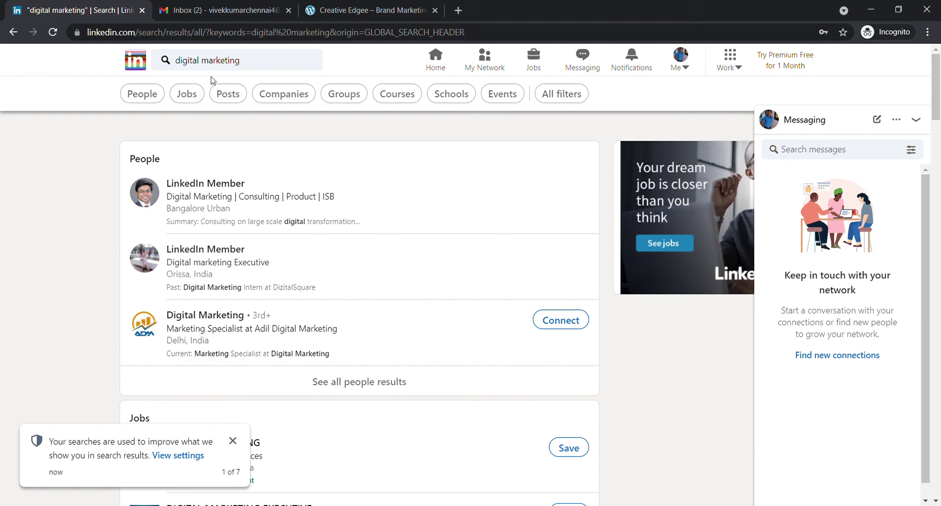
Step: Filter results to Jobs and browse the Date Posted, Experience Level, Company and Job Type options without applying
click(182, 97)
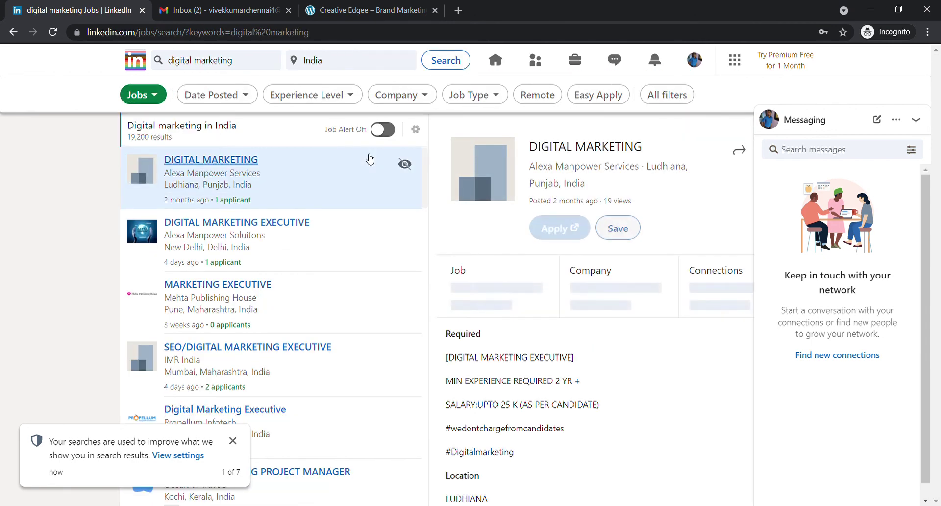
click(247, 95)
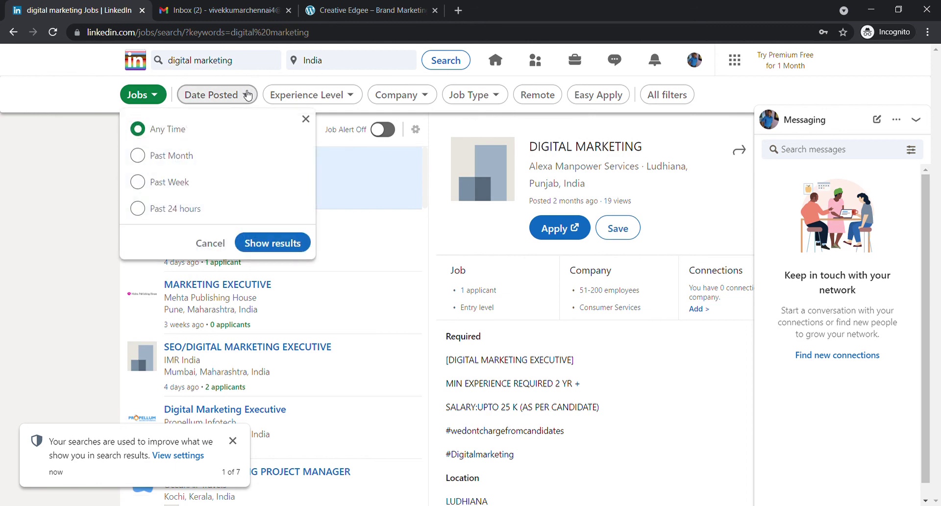
click(331, 97)
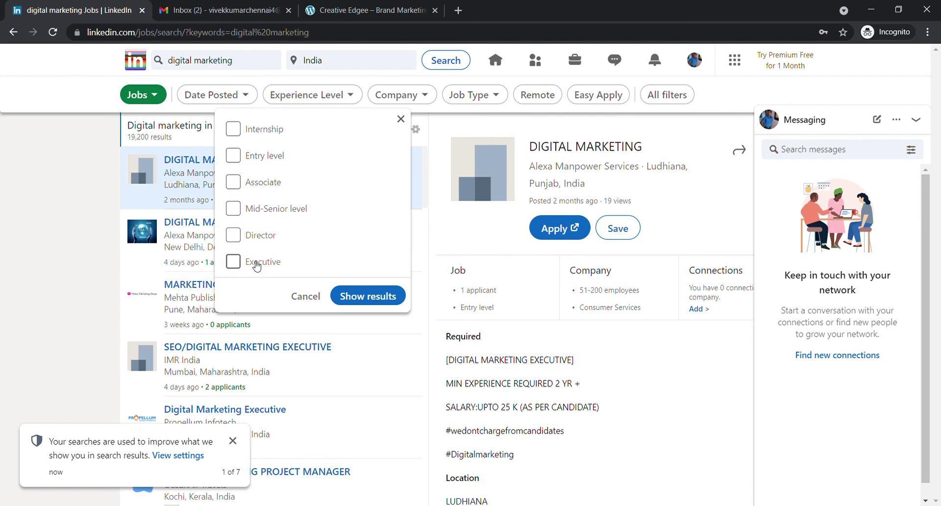
click(414, 97)
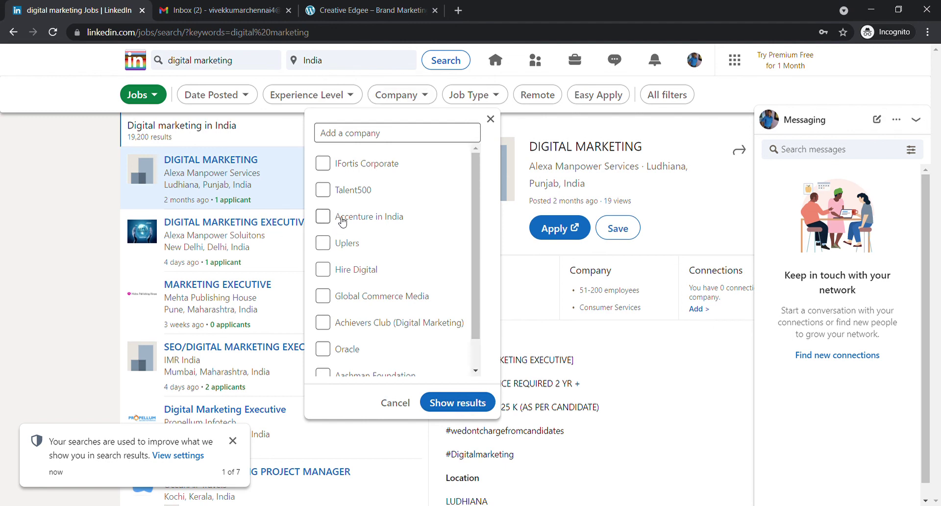
click(460, 98)
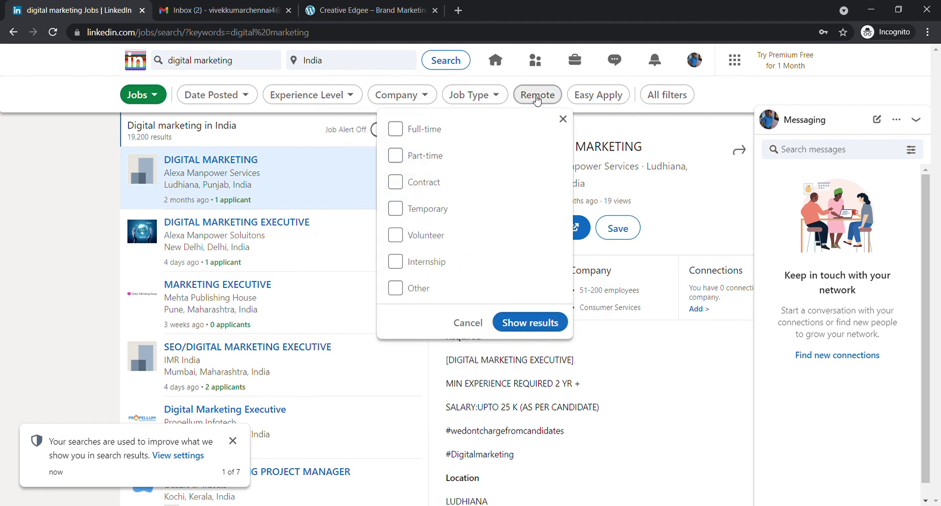
click(94, 168)
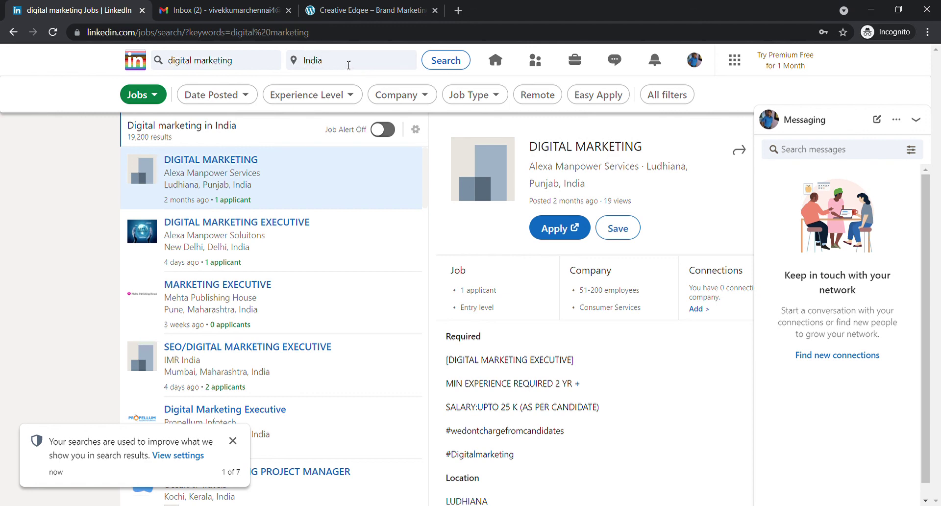
Step: Replace the job search location India with Chennai, Tamil Nadu, India
click(348, 65)
double_click(348, 65)
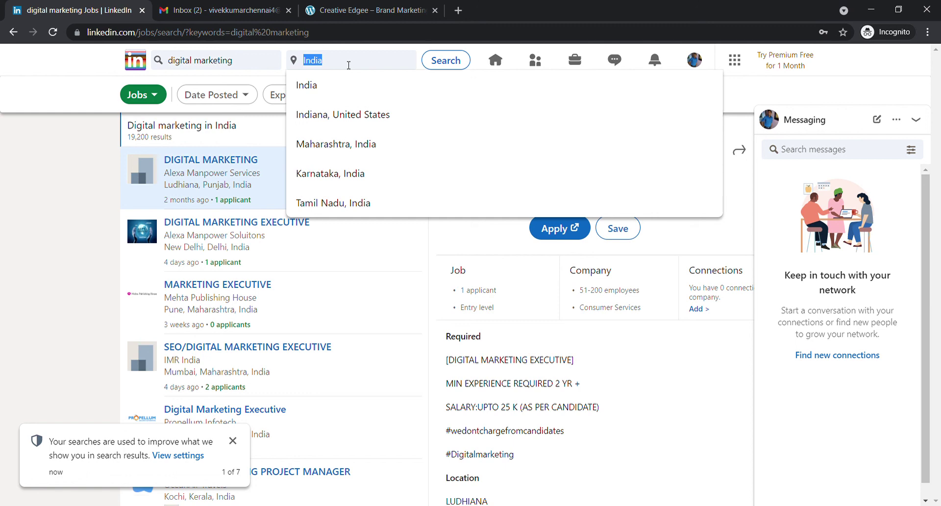
text(chennai)
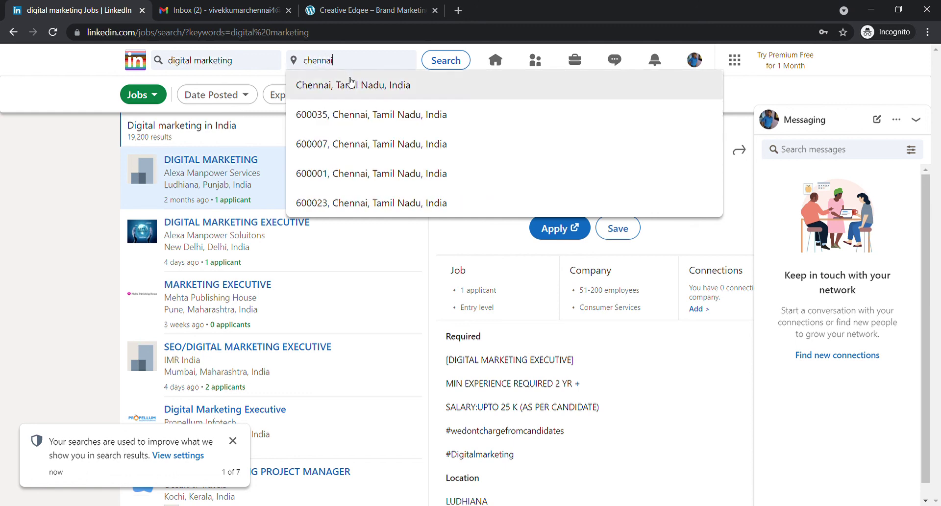
click(350, 85)
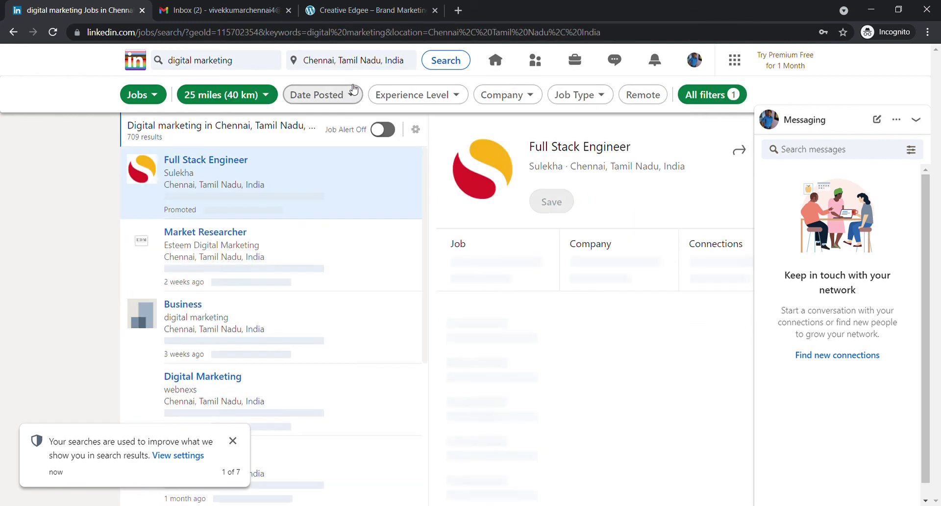